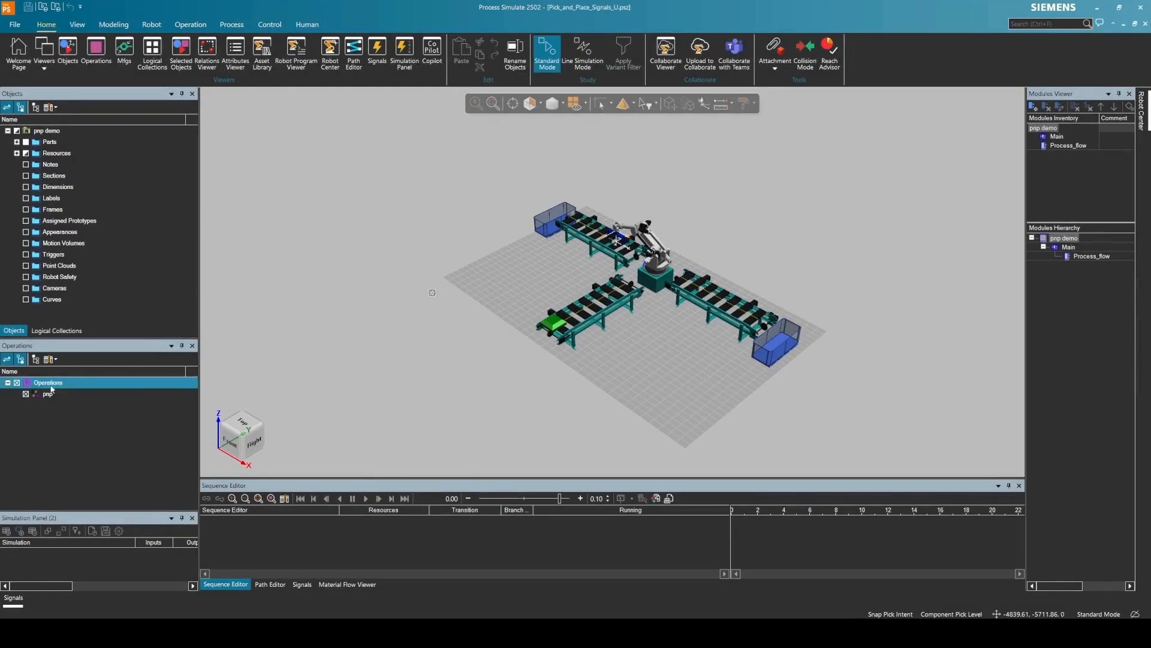
- Open the context menu of the Operations root in the Operations tree
right_click(49, 383)
- Create the compound operation Ex1 under the Operation Root
click(96, 409)
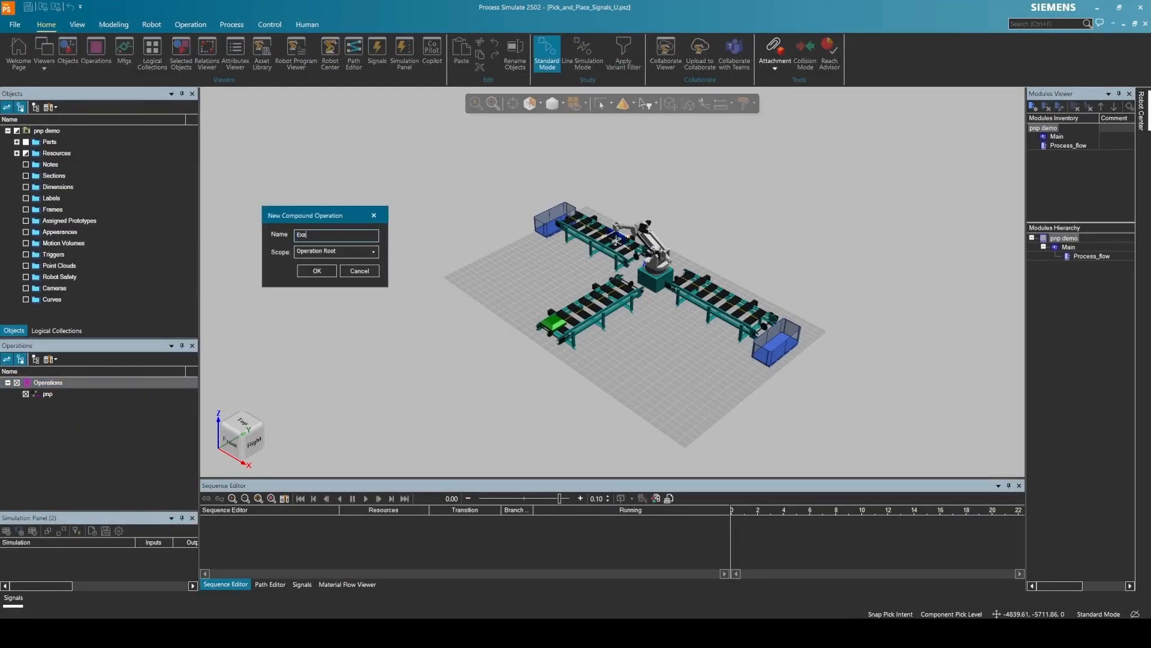
click(373, 262)
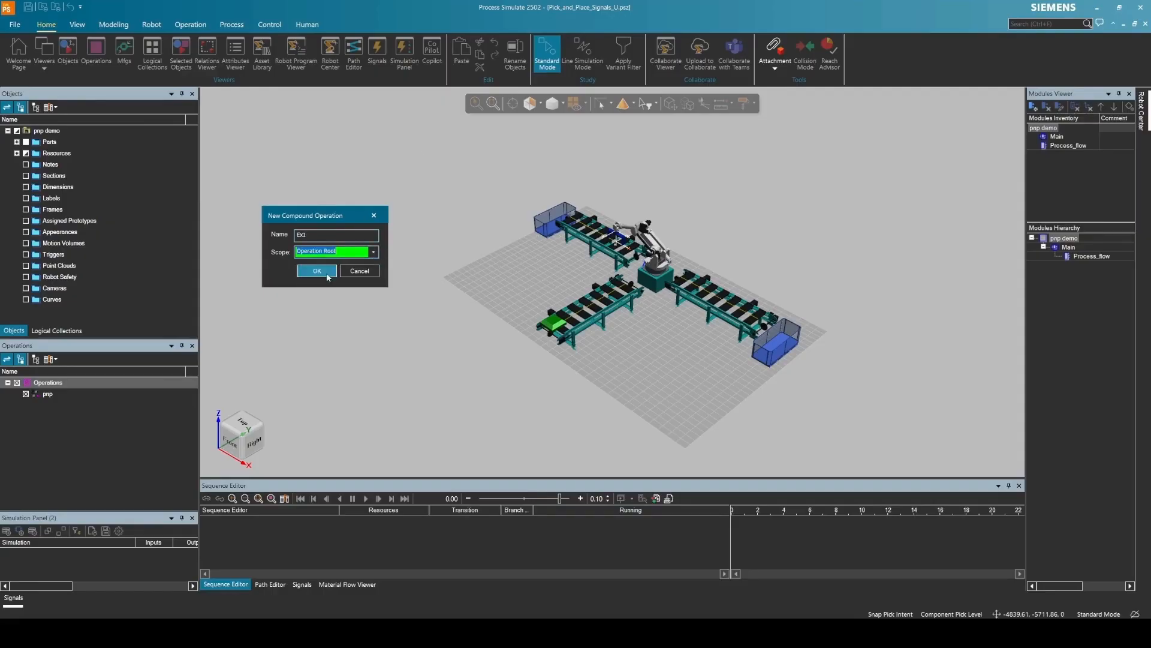
click(317, 271)
right_click(48, 405)
key(Escape)
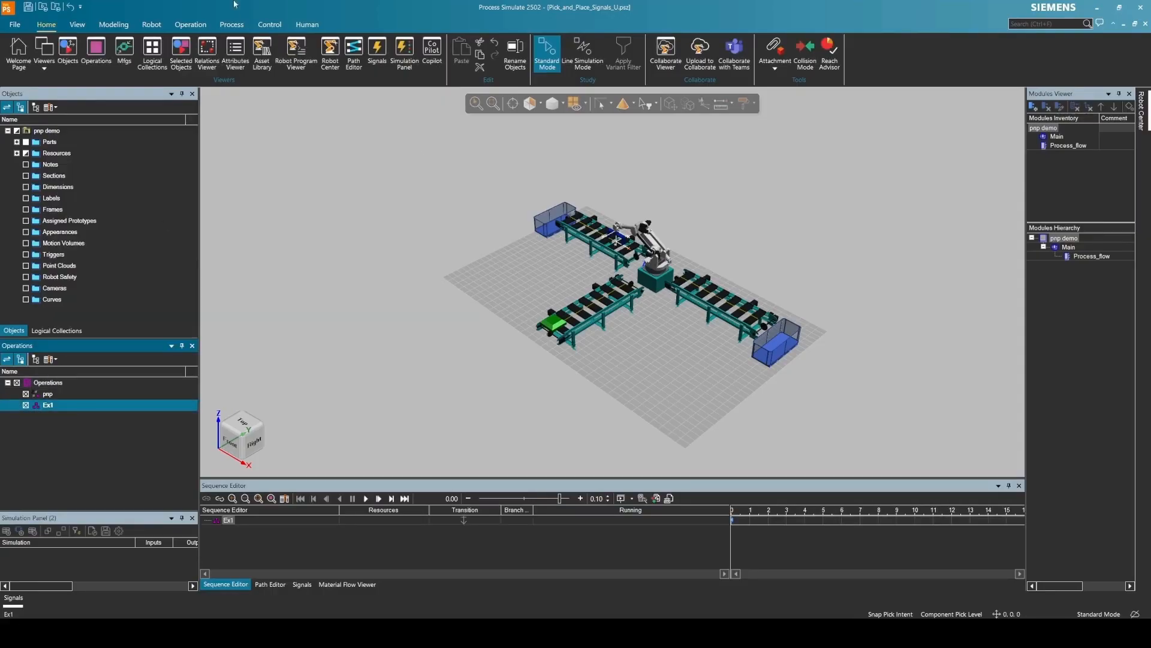
- Add a non-sim operation inside Ex1 and rename it Start_A
click(190, 25)
click(55, 54)
click(113, 112)
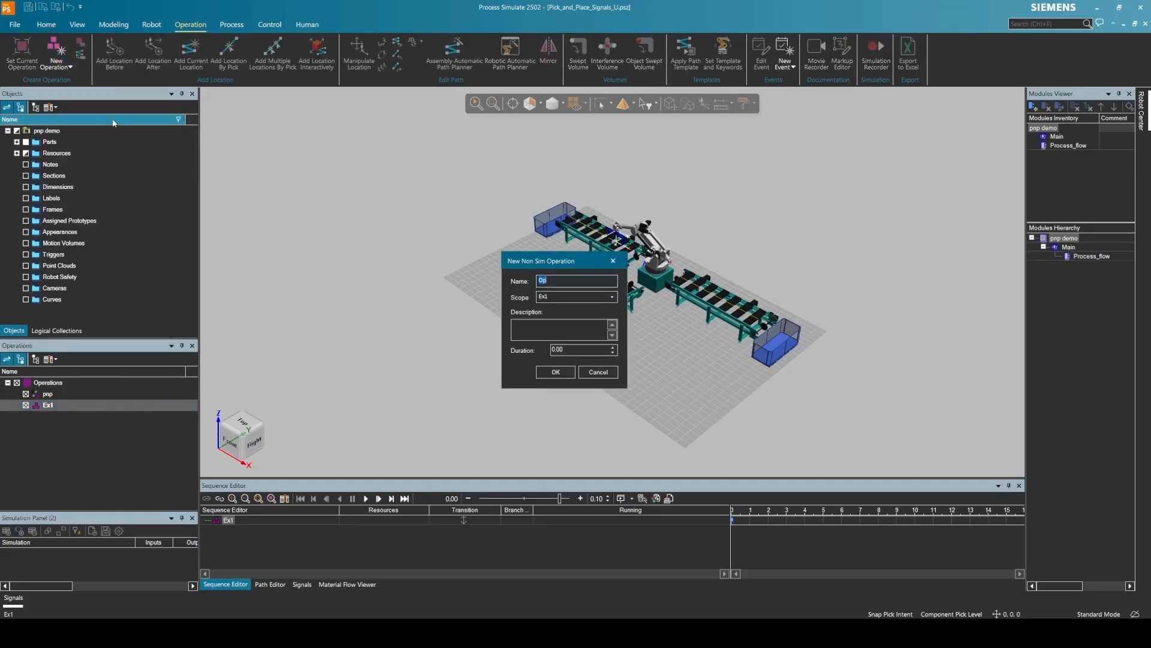
click(547, 373)
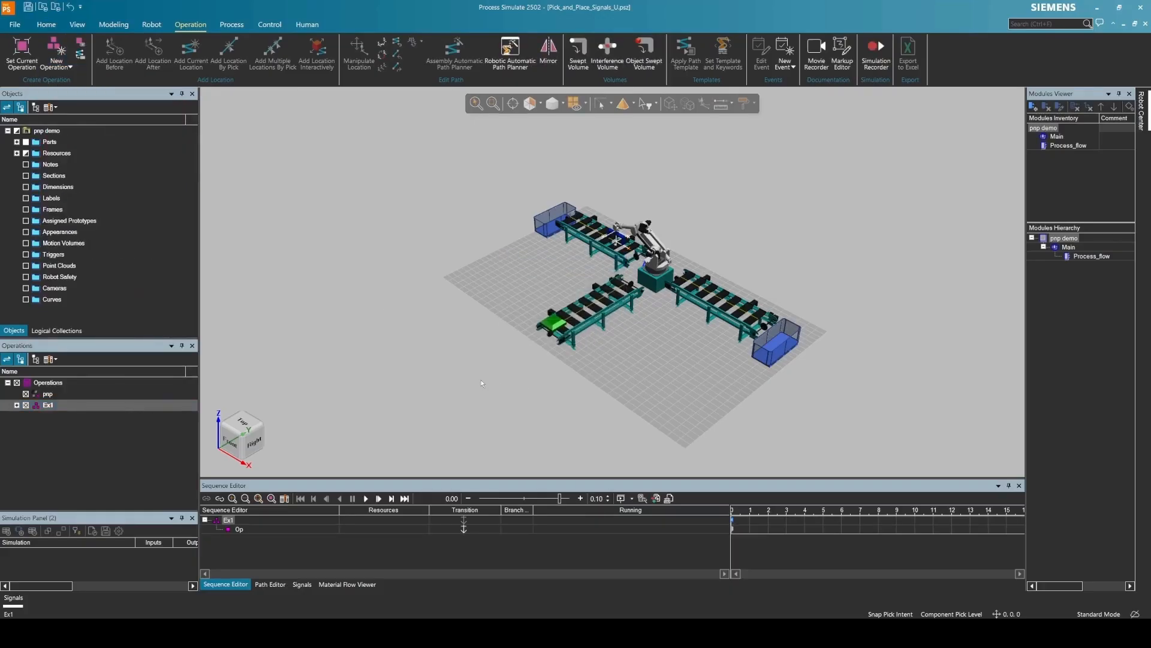
click(17, 406)
click(56, 416)
key(F2)
text(Start_A)
key(Return)
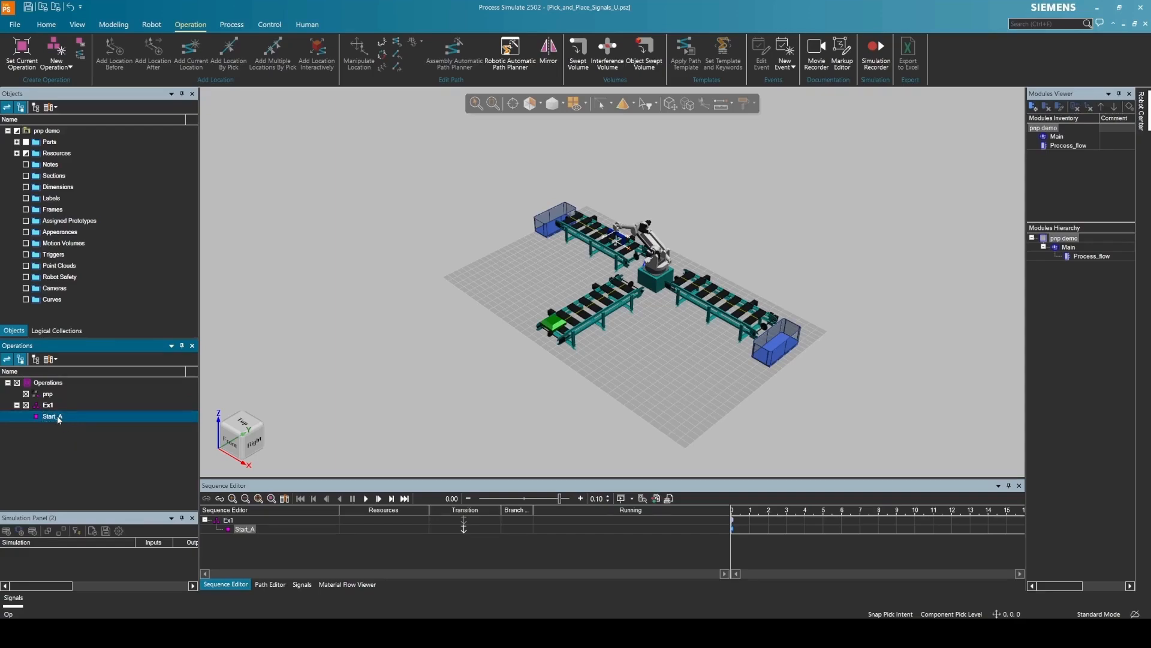
- Add a second non-sim operation named End_A under Ex1
click(71, 67)
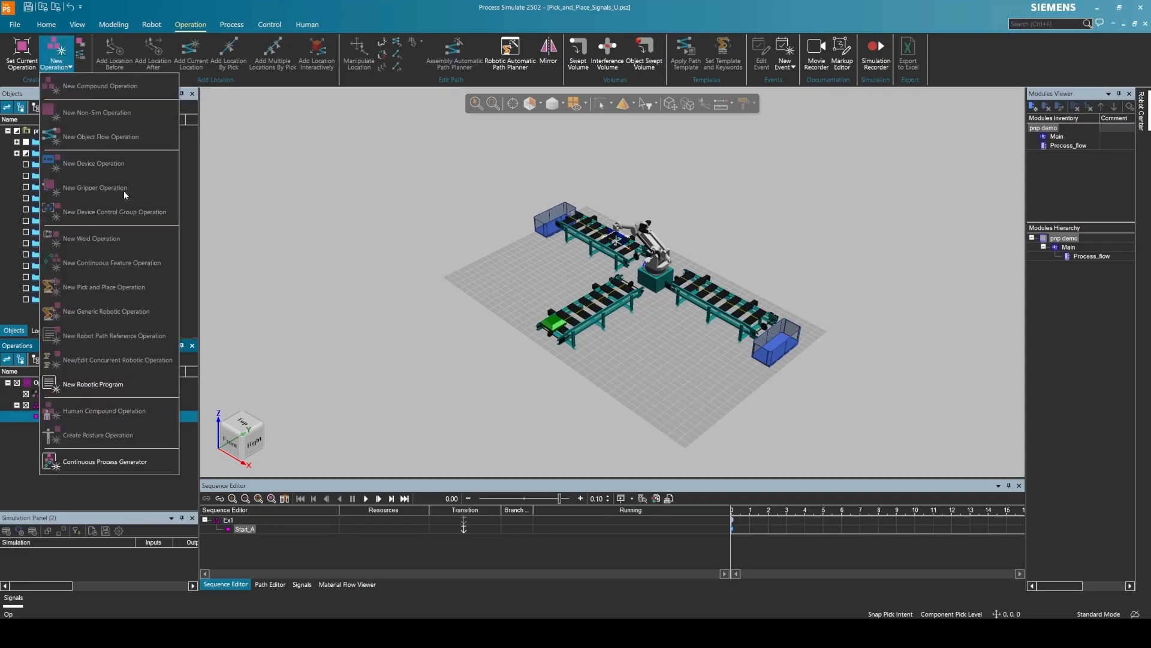
click(48, 405)
click(70, 67)
click(96, 113)
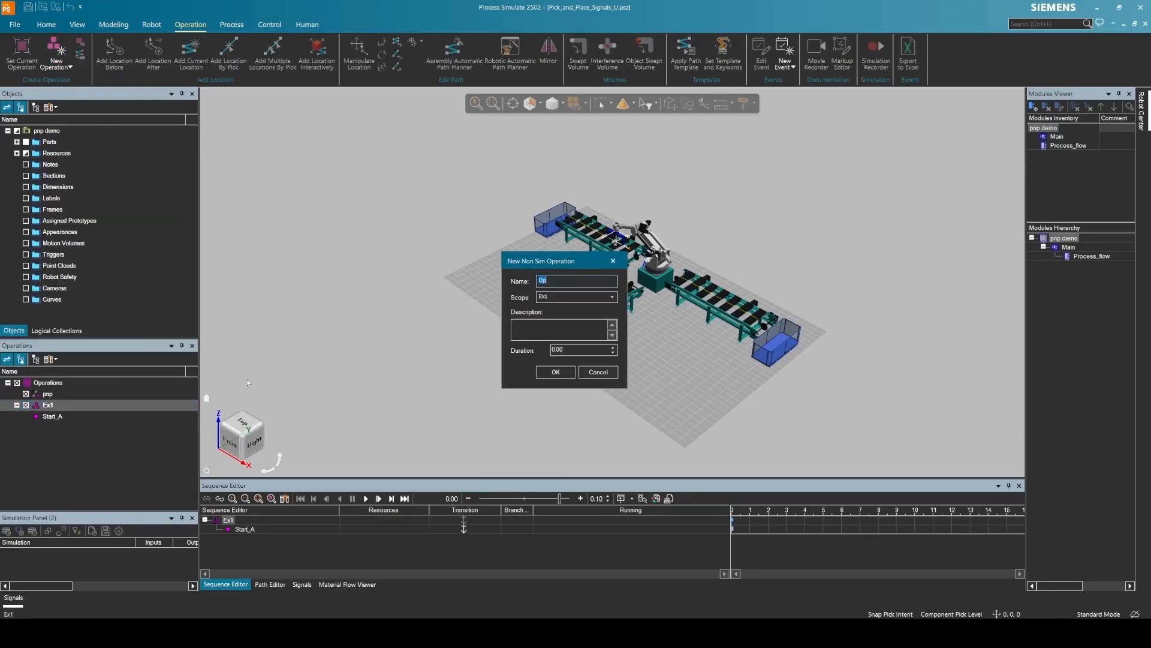
text(End_A)
key(Return)
click(48, 405)
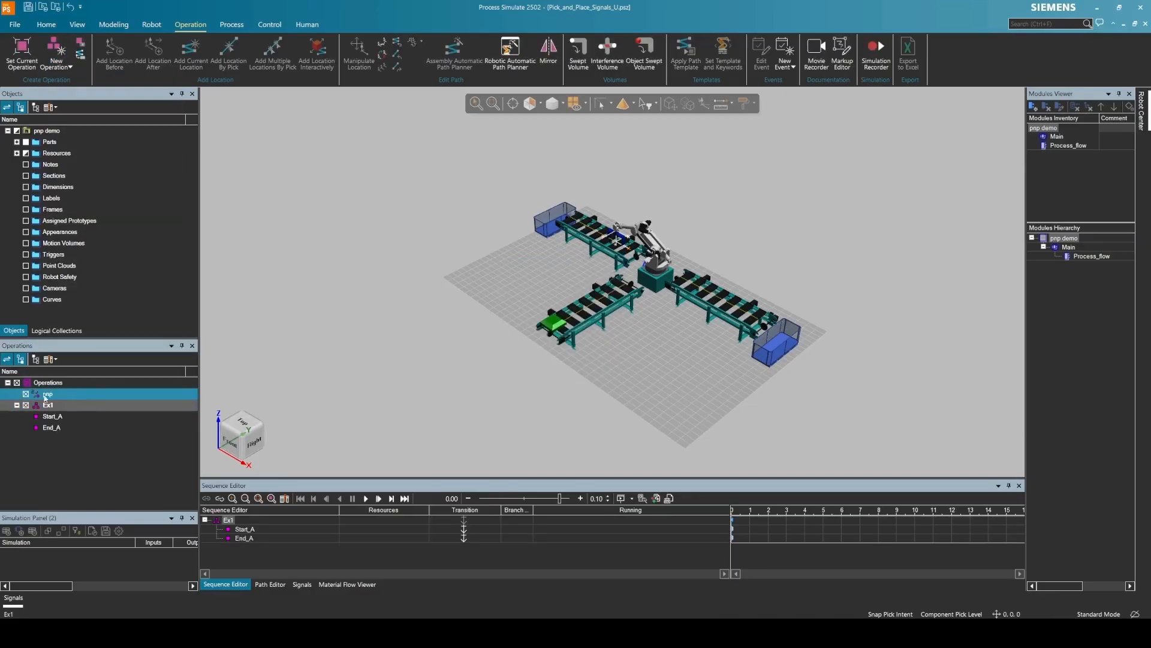
click(66, 68)
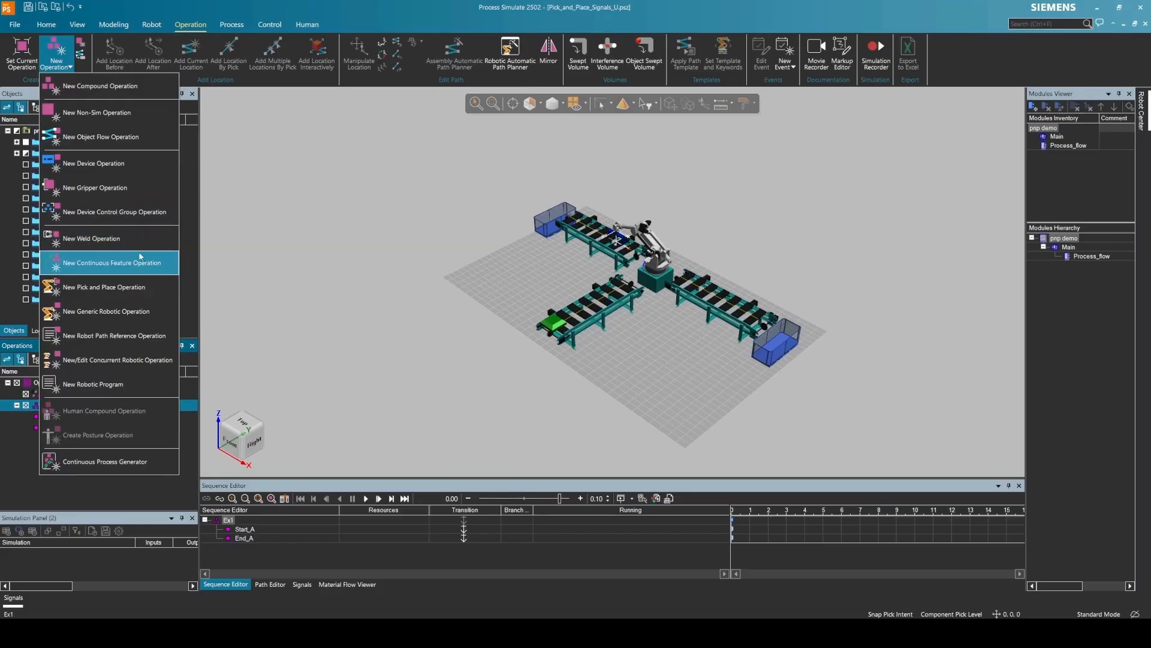
- Create object flow operation Op for Part_A_PPS and place it between Start_A and End_A
click(114, 146)
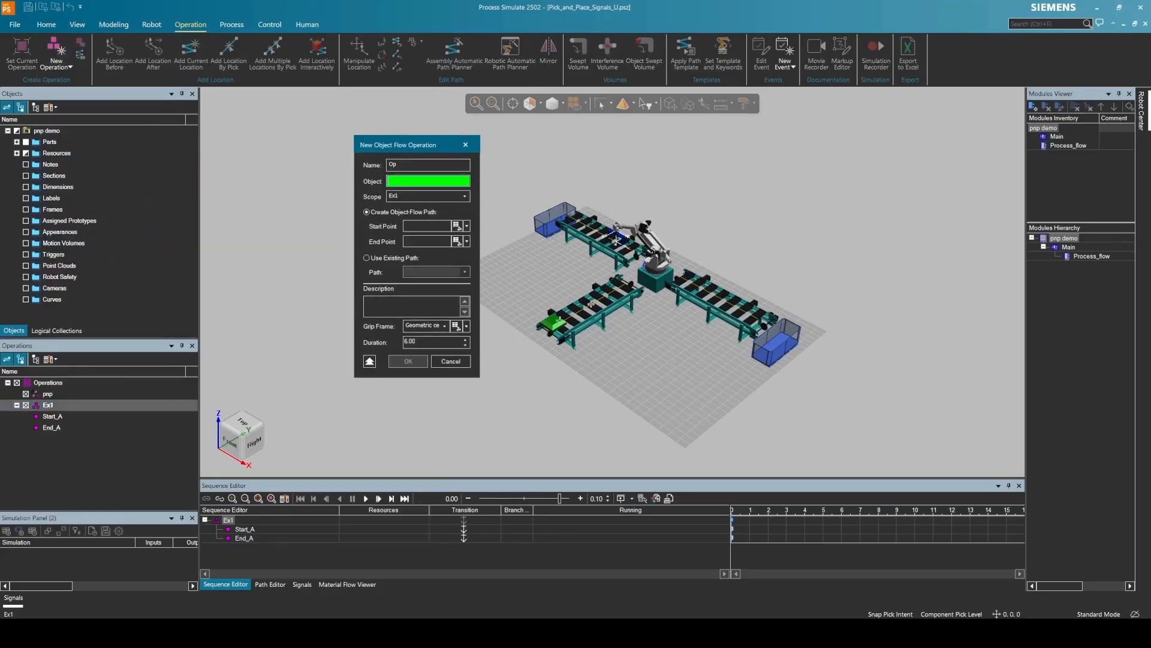
scroll(637, 287, up, 3)
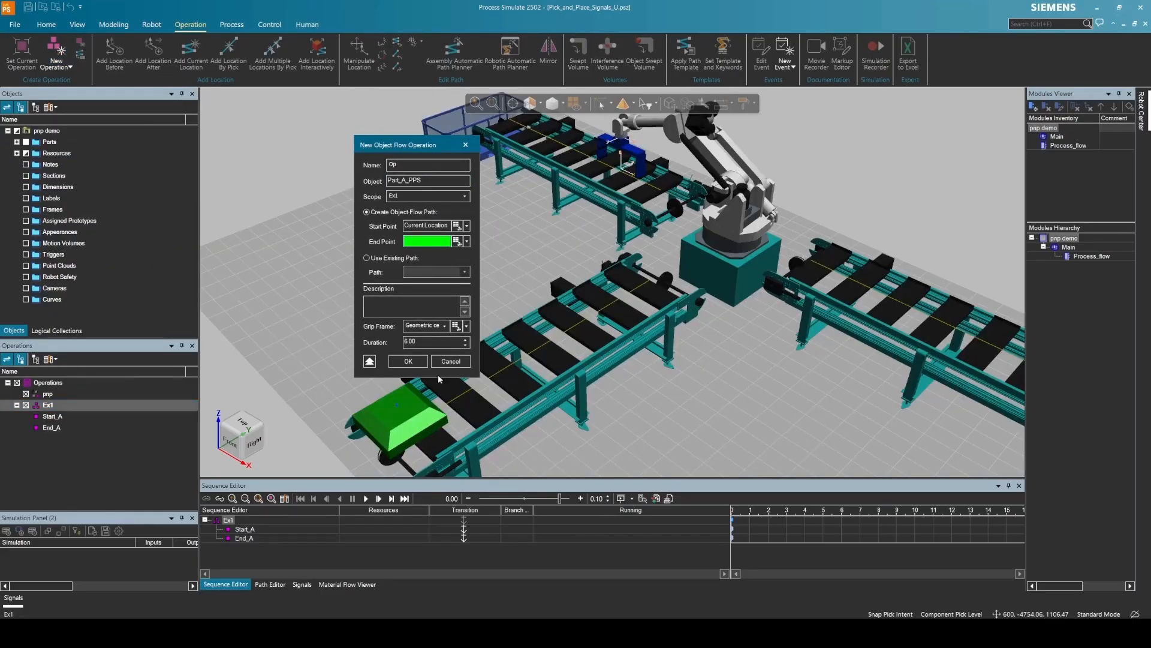
click(413, 414)
click(408, 360)
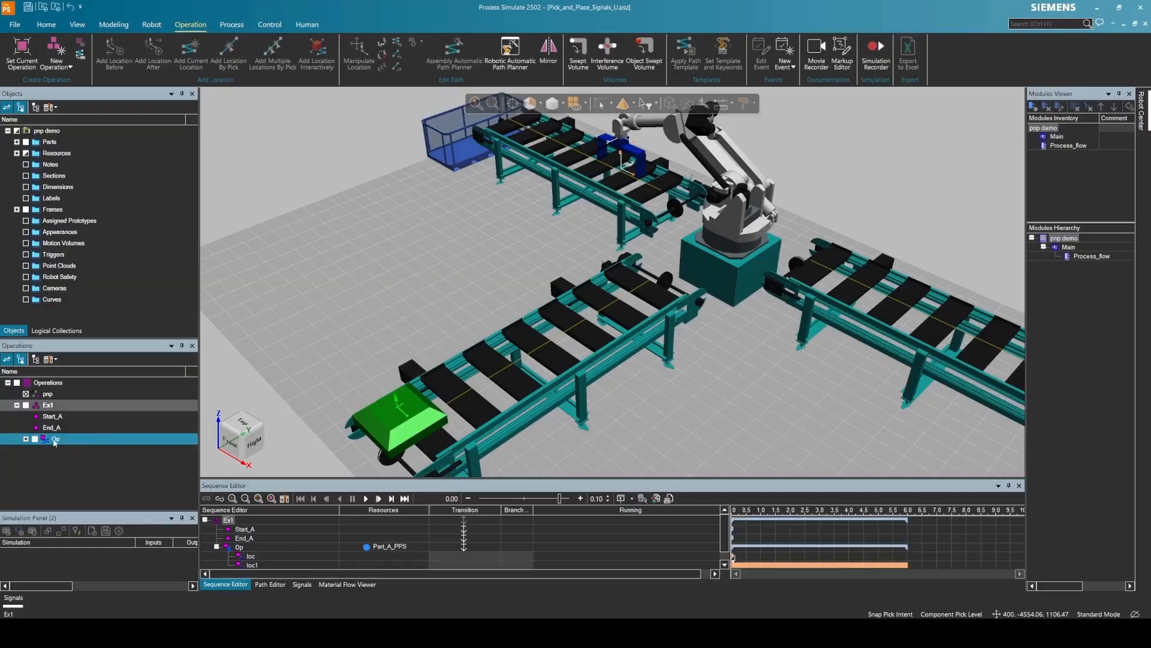
drag(48, 441, 59, 421)
- Move loc1 to the conveyor end beside the robot, then test-play and rewind
click(67, 451)
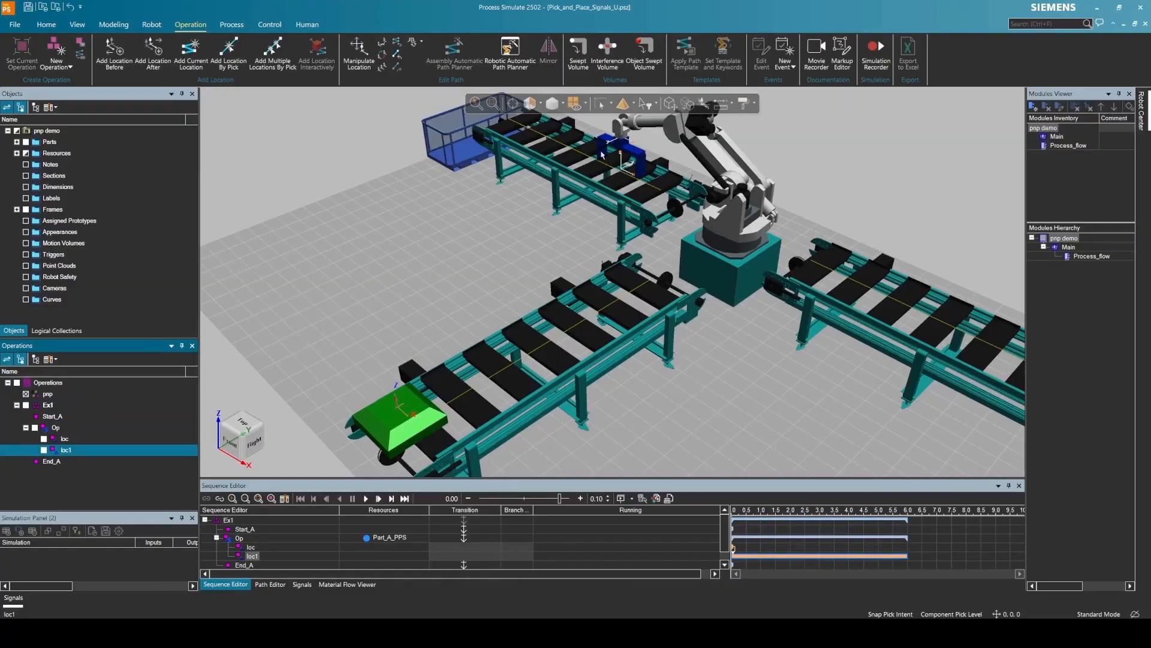
click(677, 110)
drag(413, 405, 648, 285)
middle_drag(689, 333, 663, 293)
drag(736, 226, 786, 279)
middle_drag(786, 279, 776, 294)
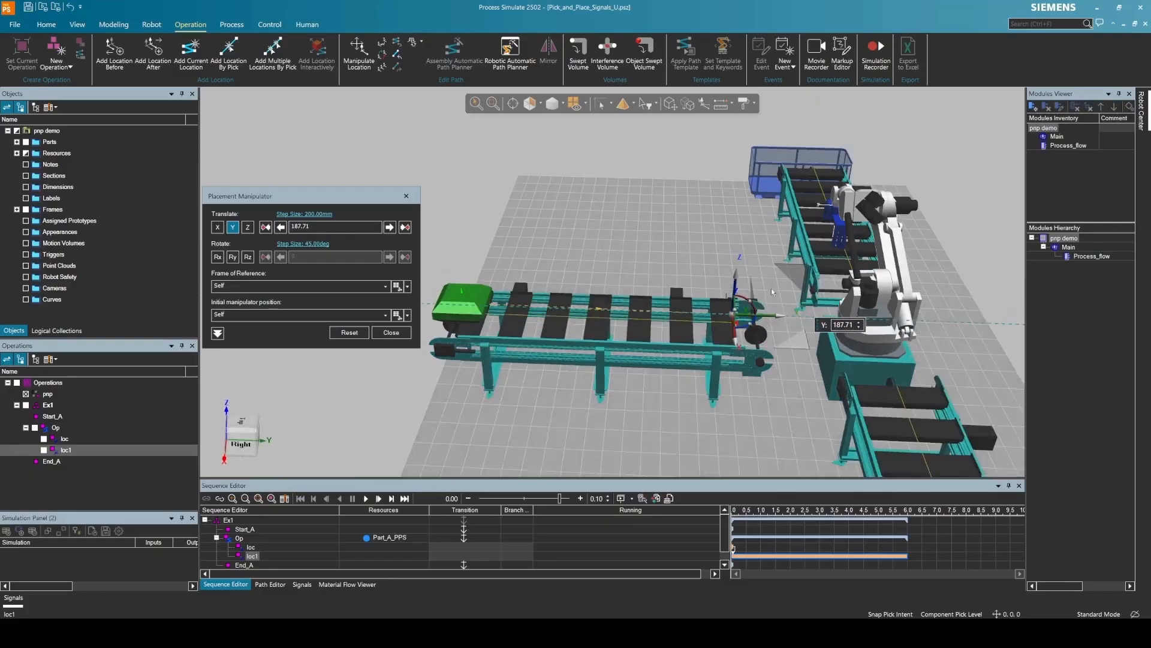
drag(774, 315, 784, 316)
click(401, 334)
click(317, 356)
middle_drag(318, 356, 354, 360)
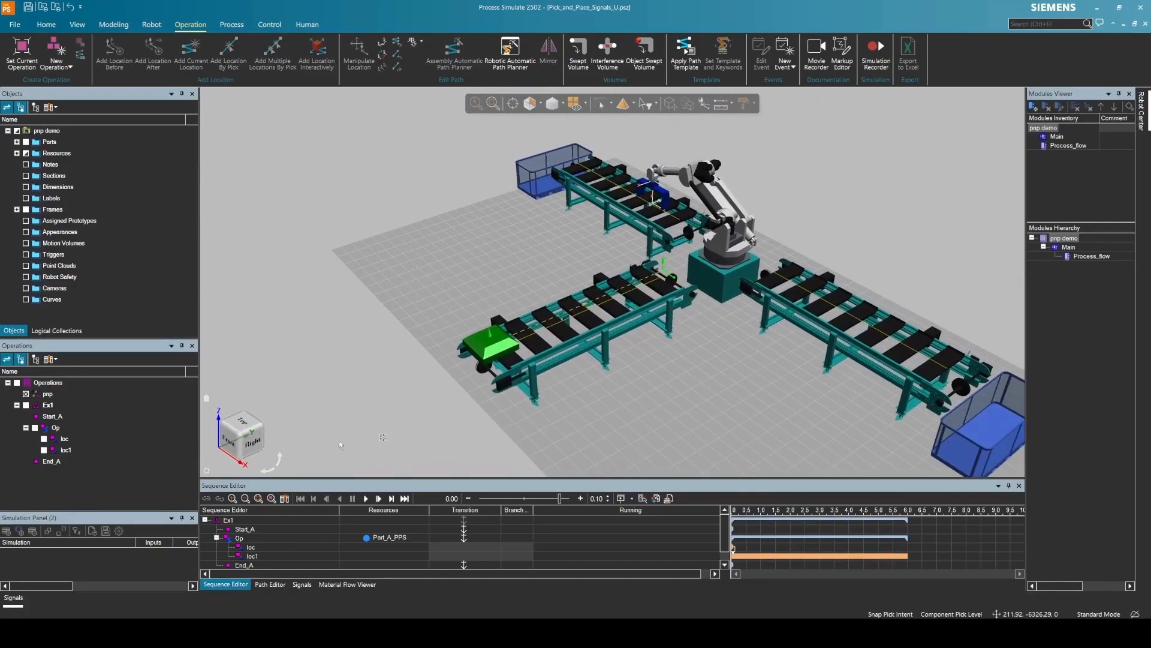
click(366, 498)
click(315, 498)
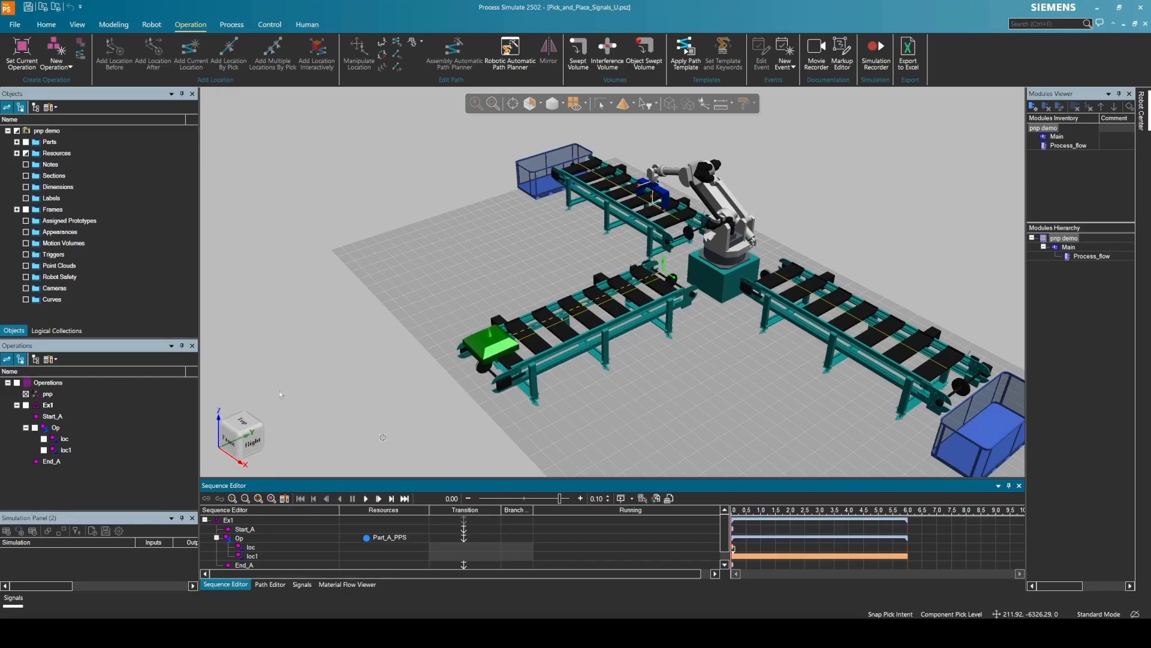
- Create the BOOL key signal Load_A with amount 1 in the Signals list
double_click(56, 427)
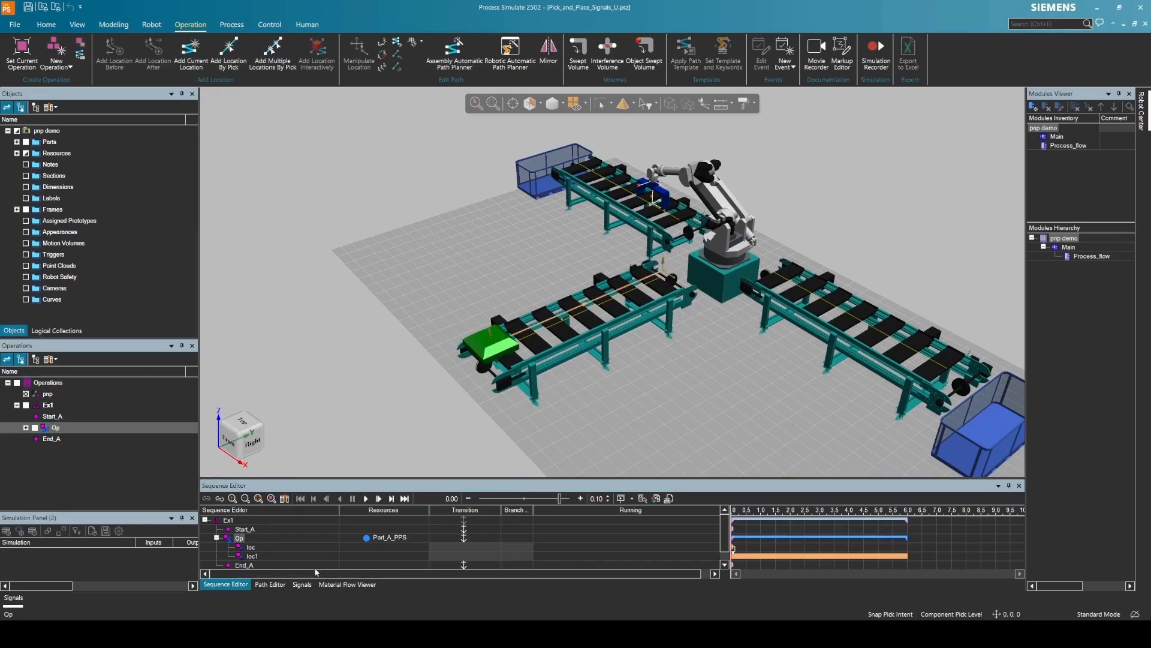
click(301, 584)
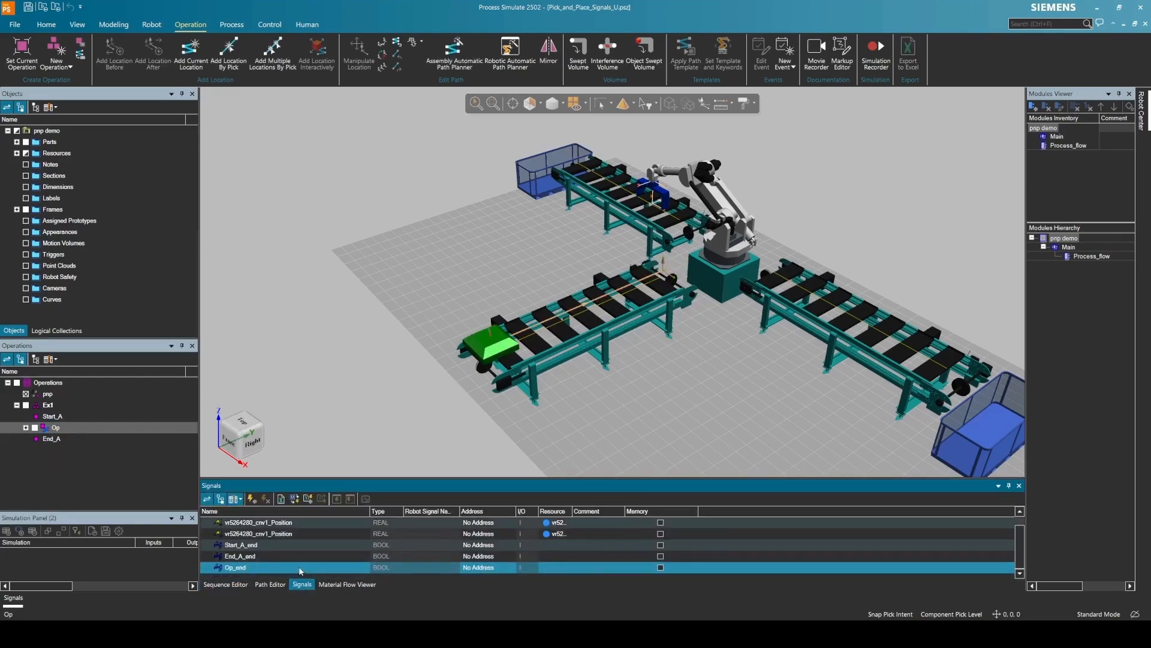
click(252, 499)
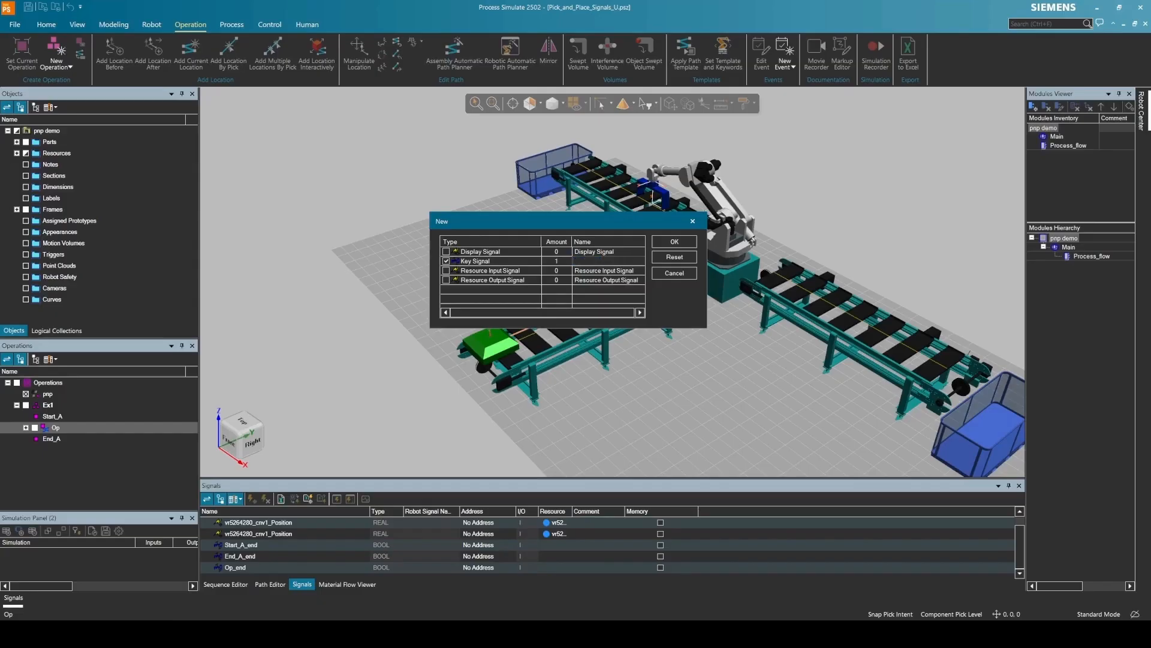
click(674, 241)
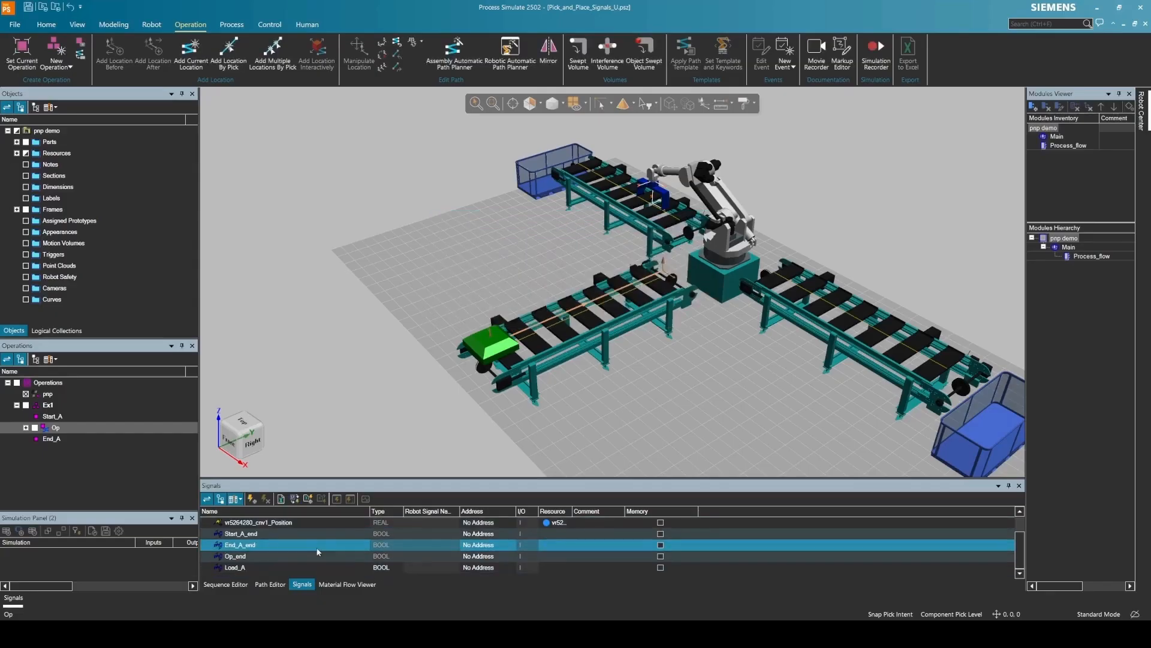
click(226, 584)
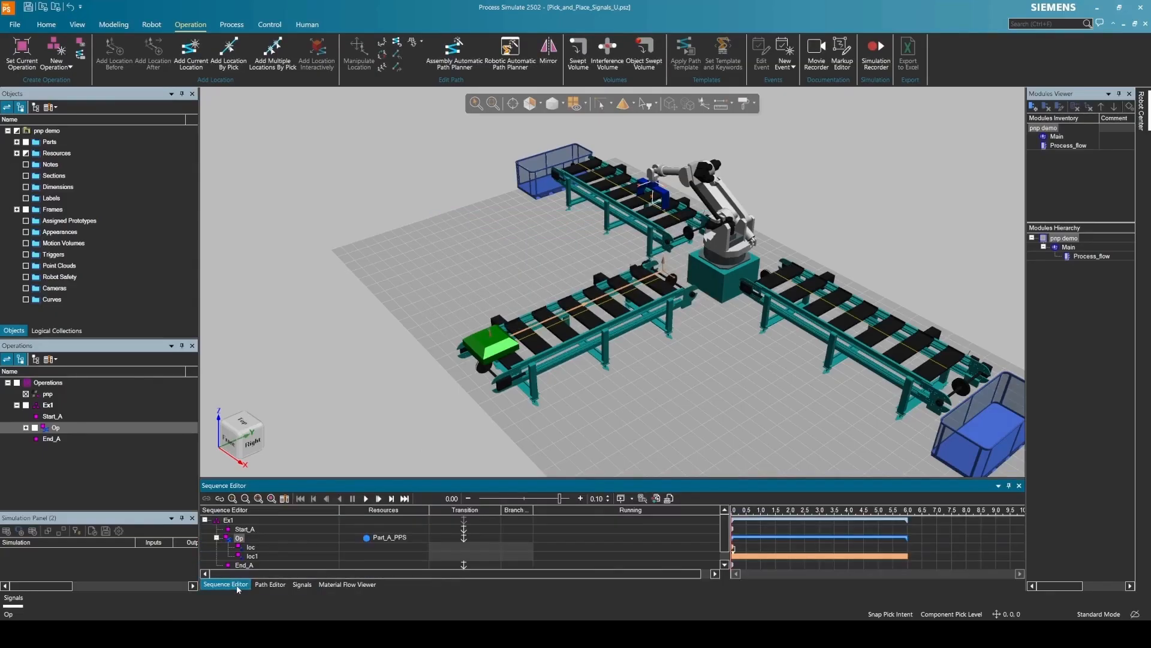
- Replace Start_A's transition condition Start_A_end with the Load_A signal
double_click(464, 531)
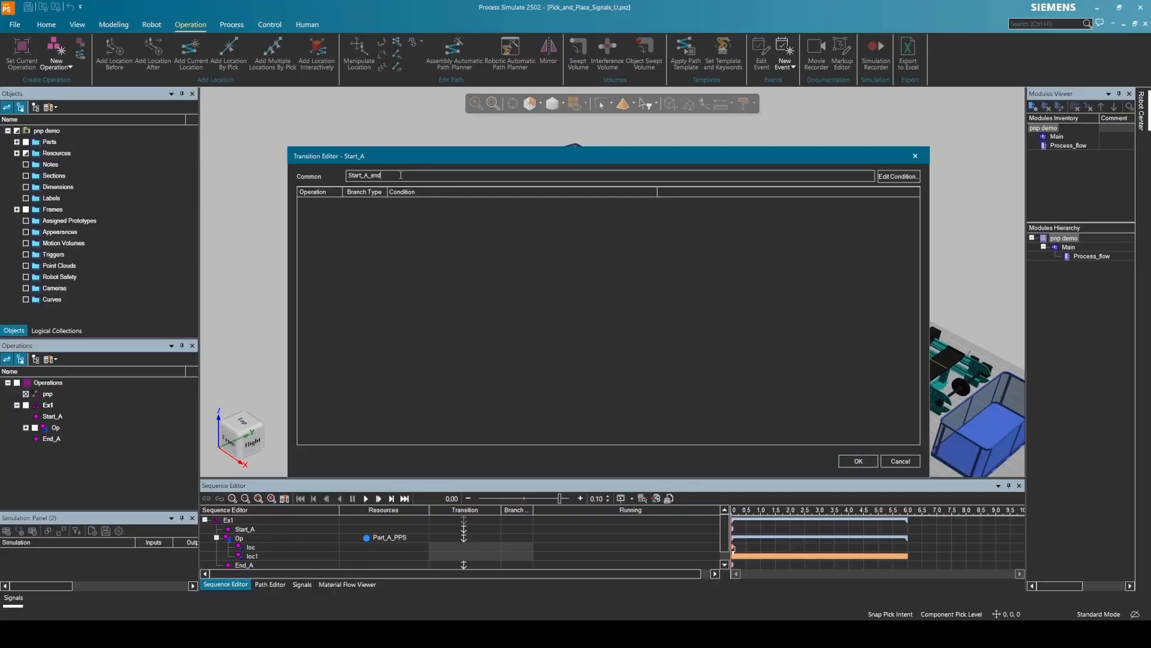
click(901, 177)
drag(480, 325, 422, 329)
text(l)
key(BackSpace)
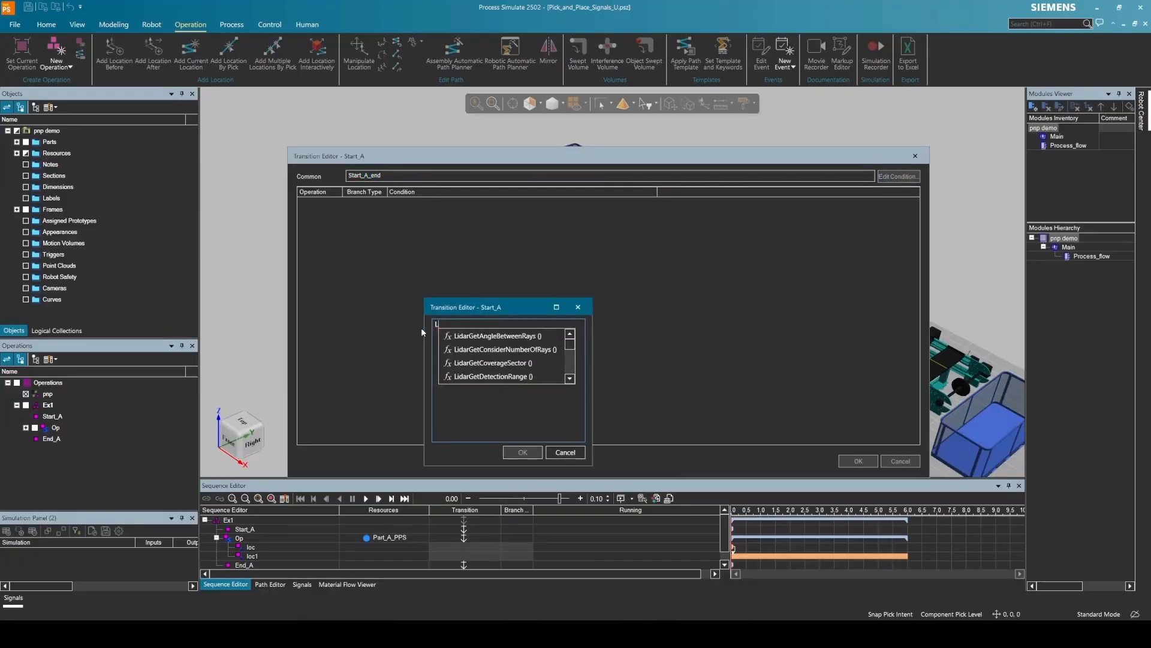
text(Load)
click(483, 336)
click(523, 453)
click(858, 461)
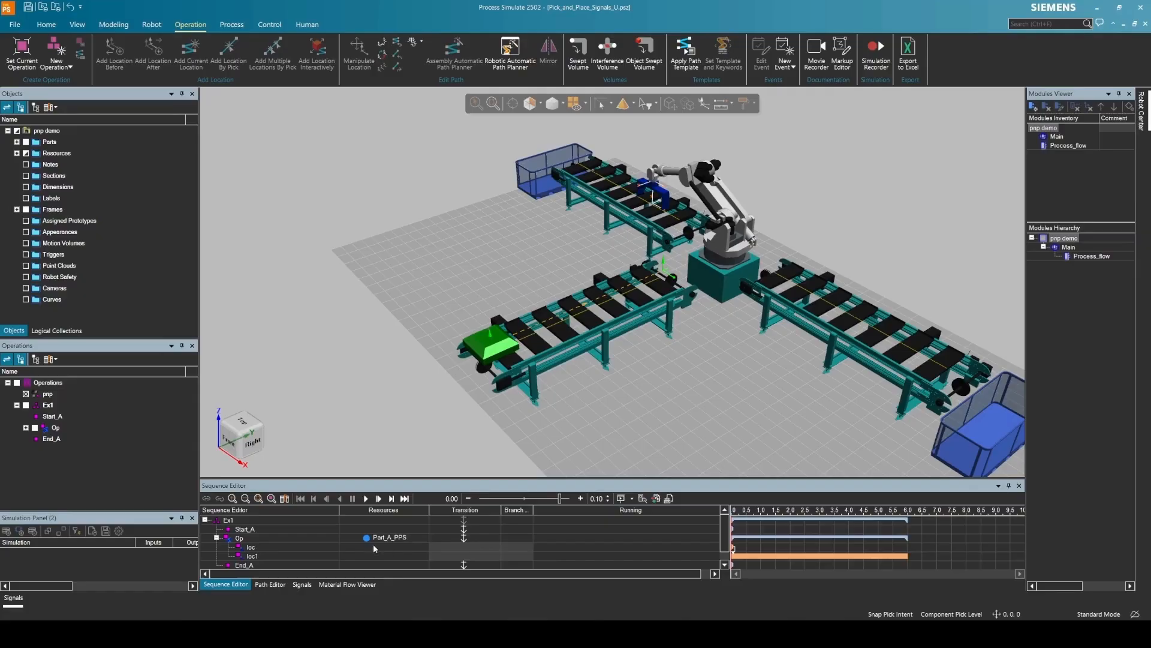
- Save the study and switch it to Line Simulation Mode
click(206, 520)
click(242, 25)
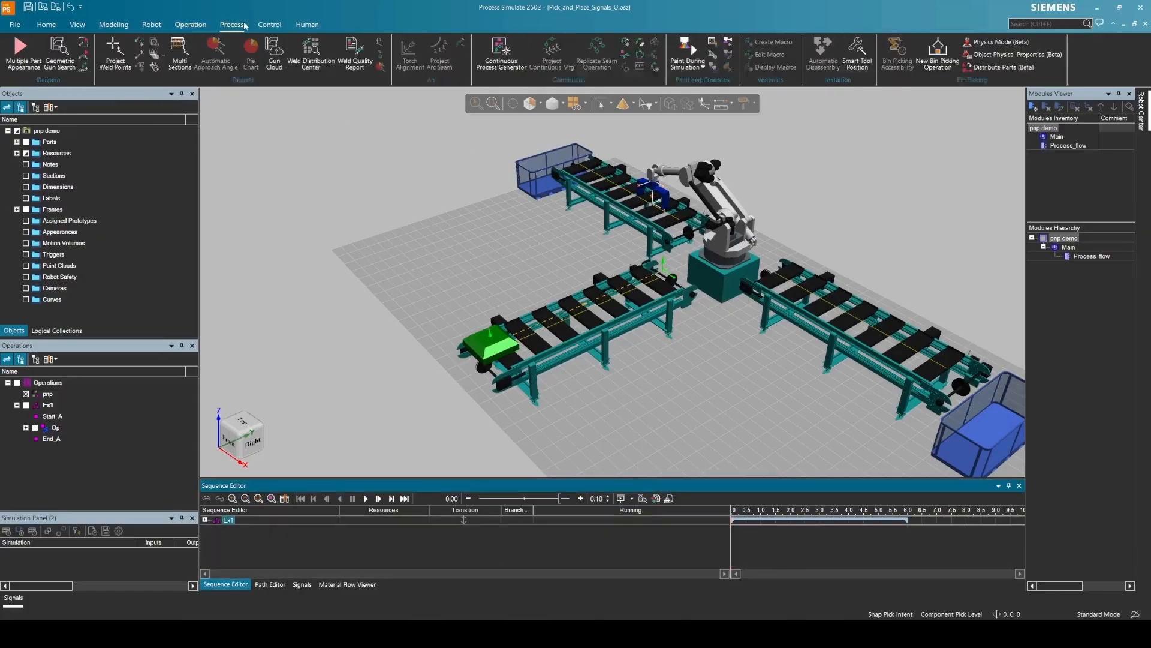
click(46, 25)
click(583, 52)
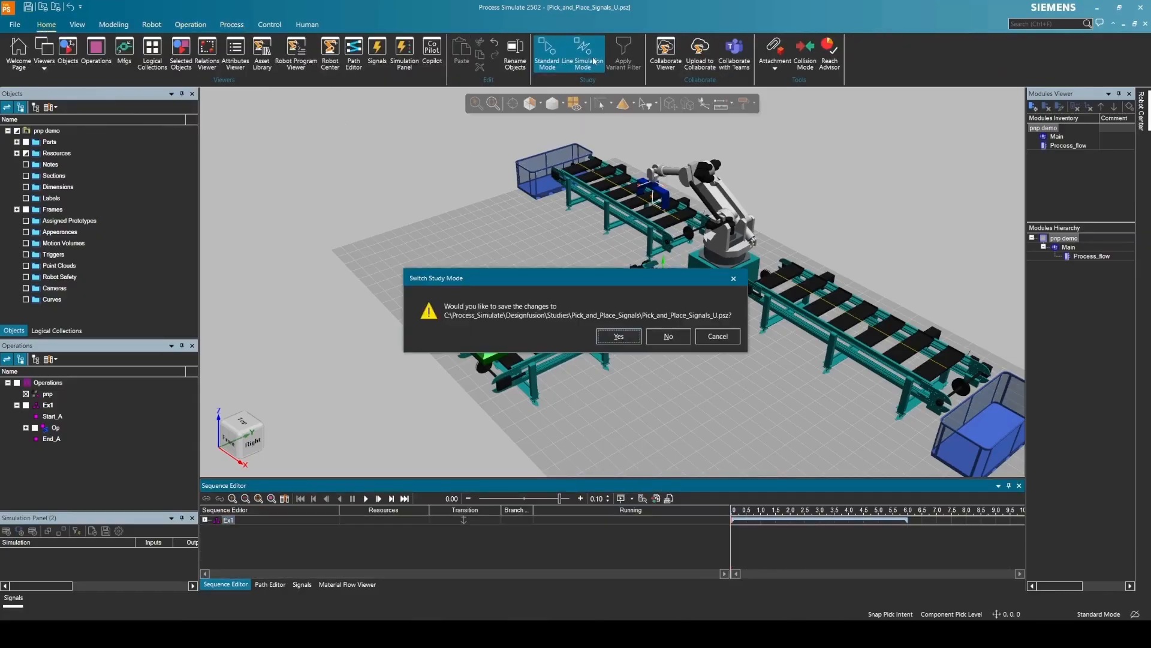
click(622, 337)
- Link Start_A to Op to End_A in the Material Flow Viewer
click(347, 584)
click(56, 416)
click(61, 427)
shift+click(61, 450)
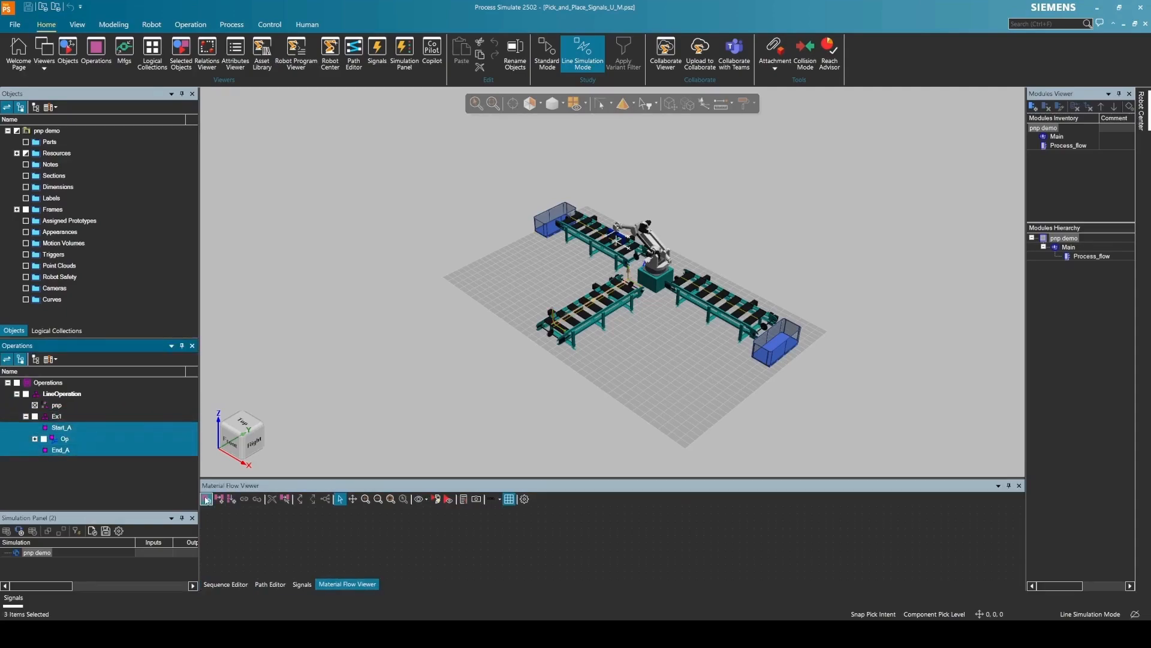
click(206, 499)
scroll(276, 533, down, 1)
scroll(274, 532, up, 1)
click(241, 534)
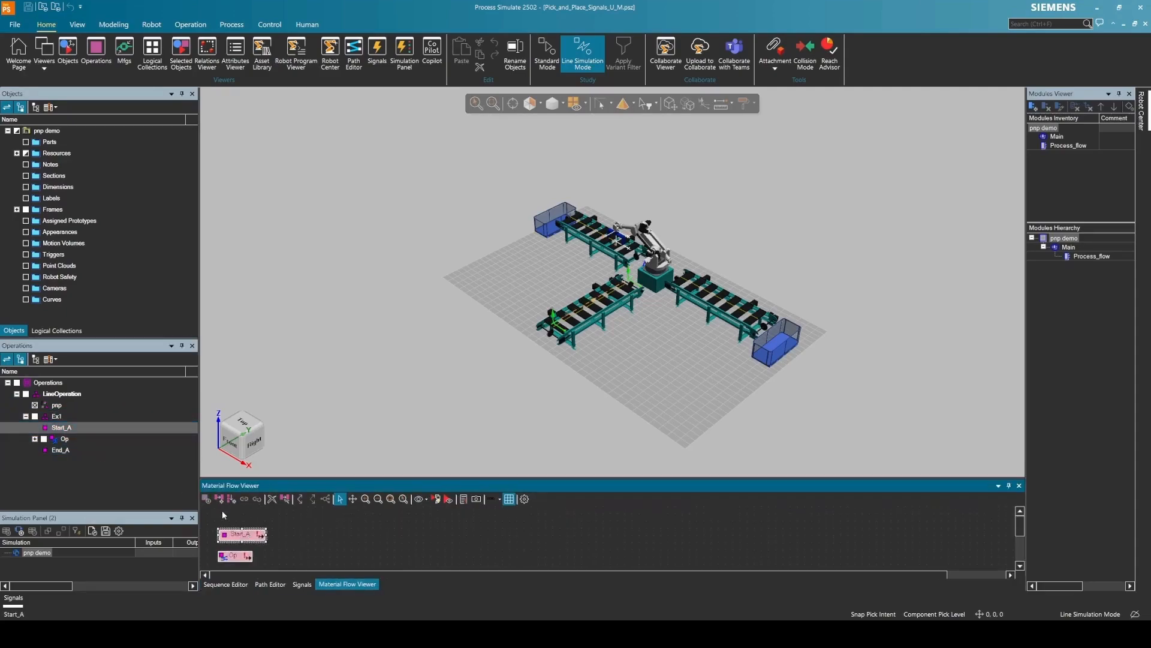
drag(240, 529, 241, 544)
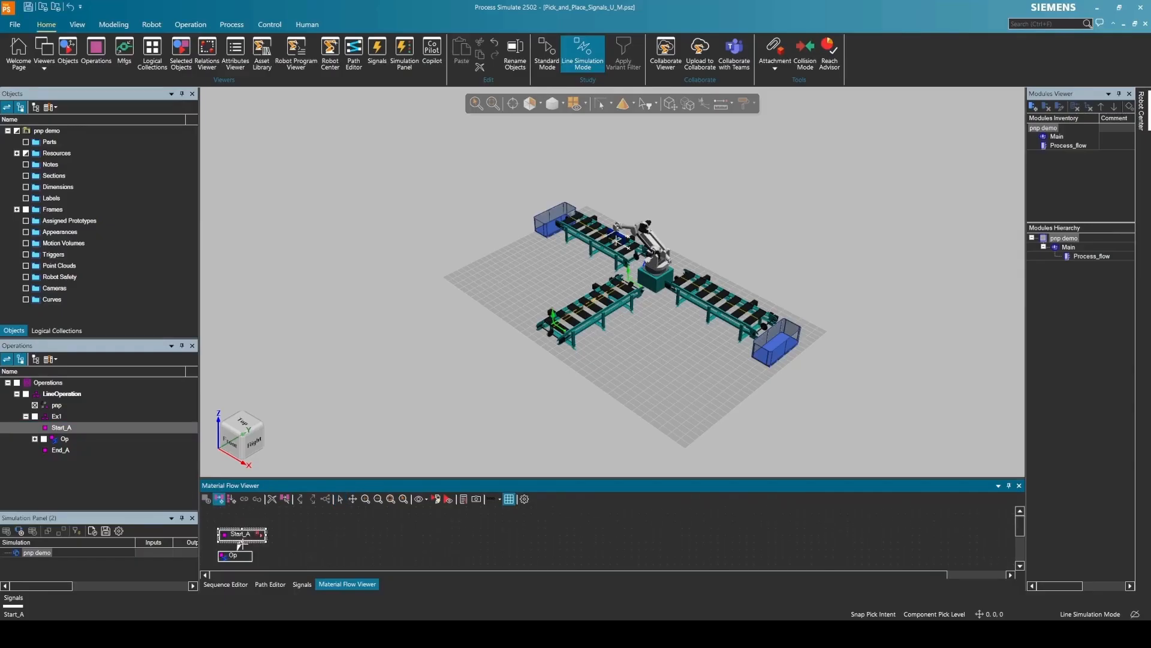
scroll(1015, 533, down, 1)
click(240, 542)
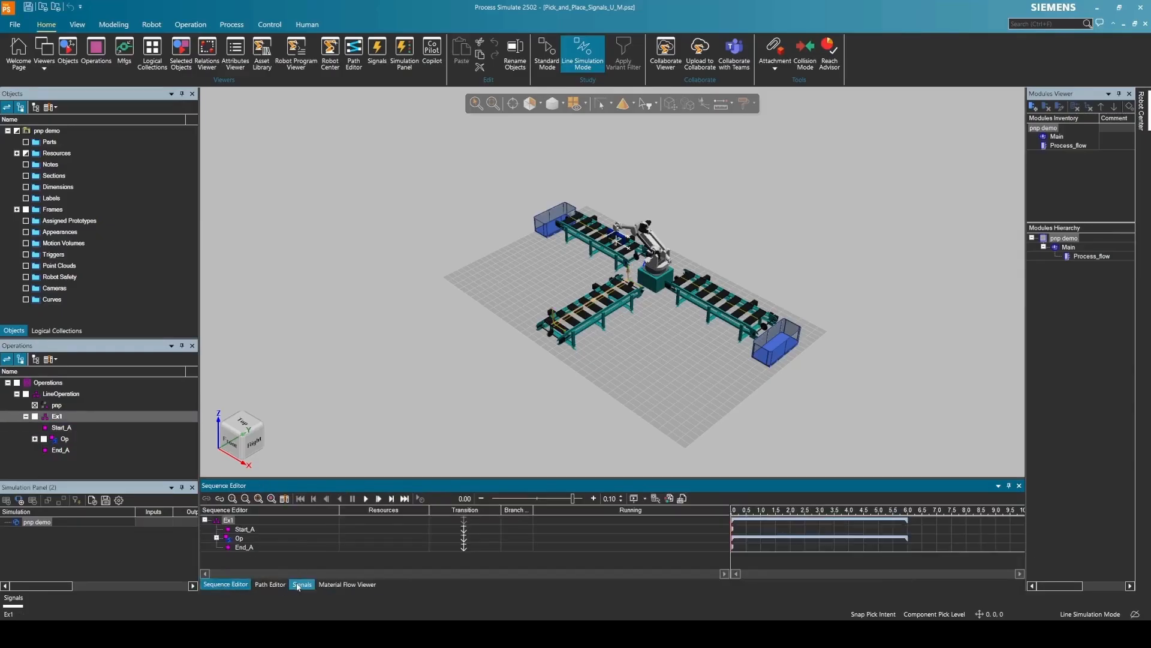
click(300, 584)
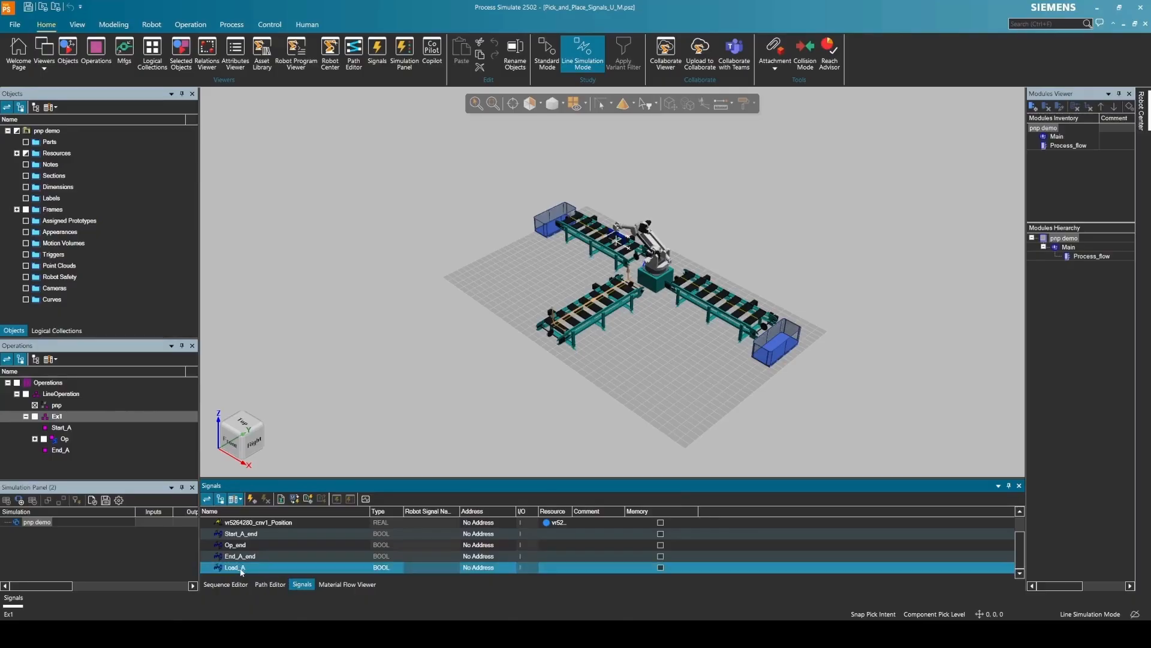
- Add Load_A to the Simulation Panel and select Start_A, Op and End_A in the sequence
click(6, 500)
click(225, 584)
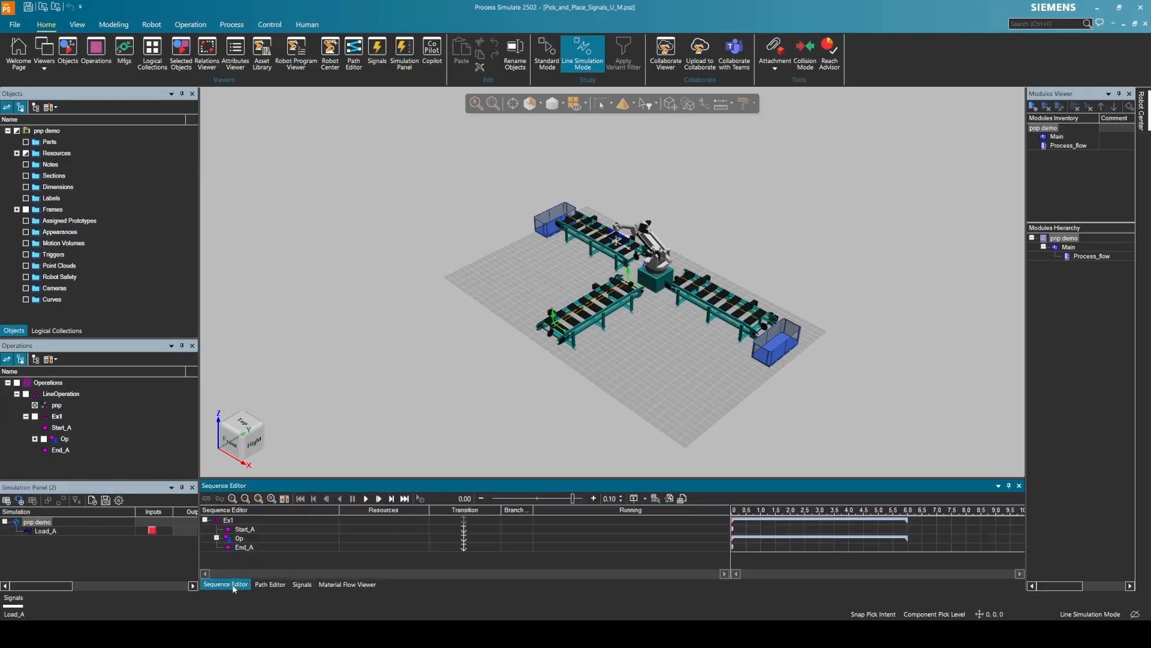
click(218, 544)
click(257, 538)
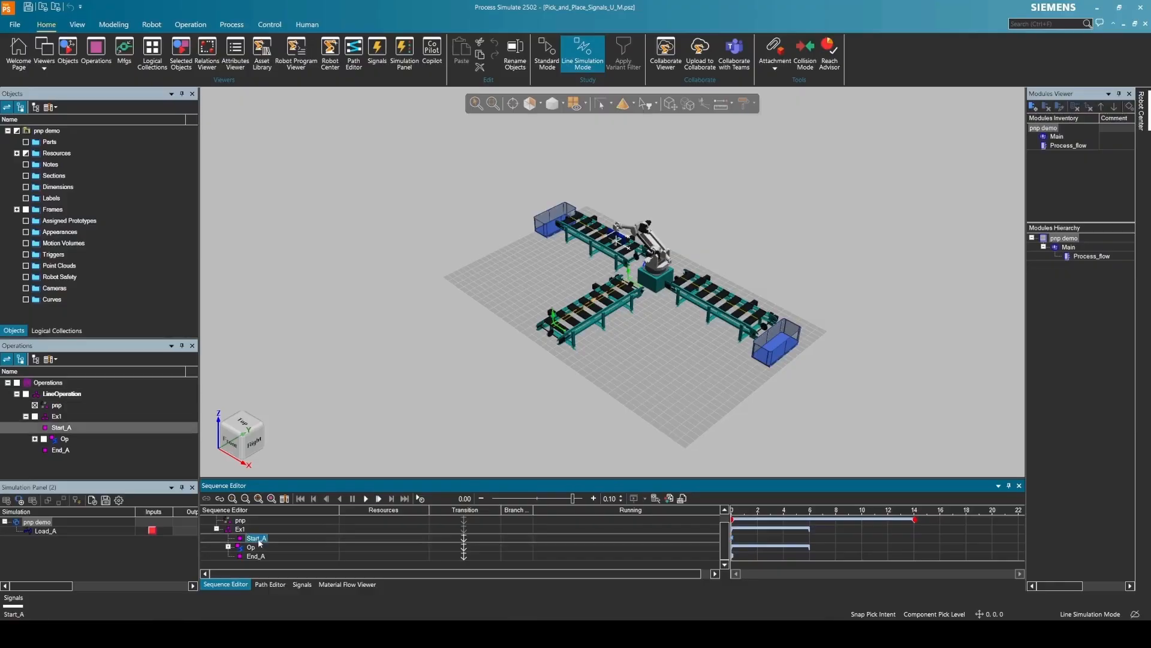
shift+click(256, 557)
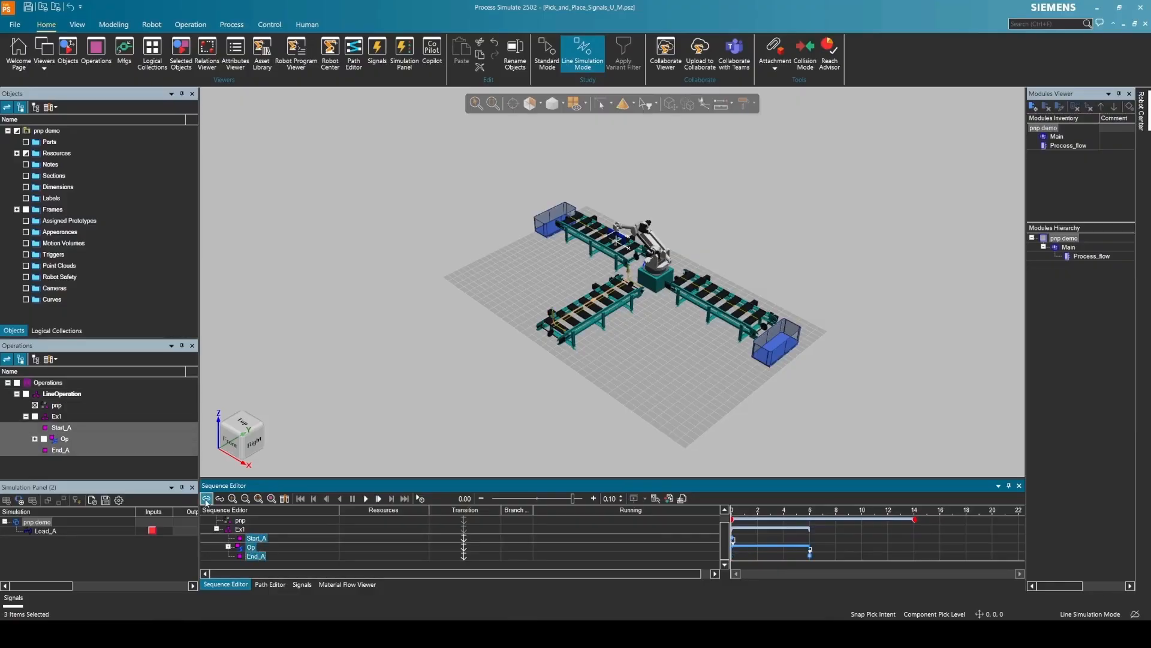
- Run the line simulation, switch Load_A on to generate a part, and pause at 47.40
click(365, 499)
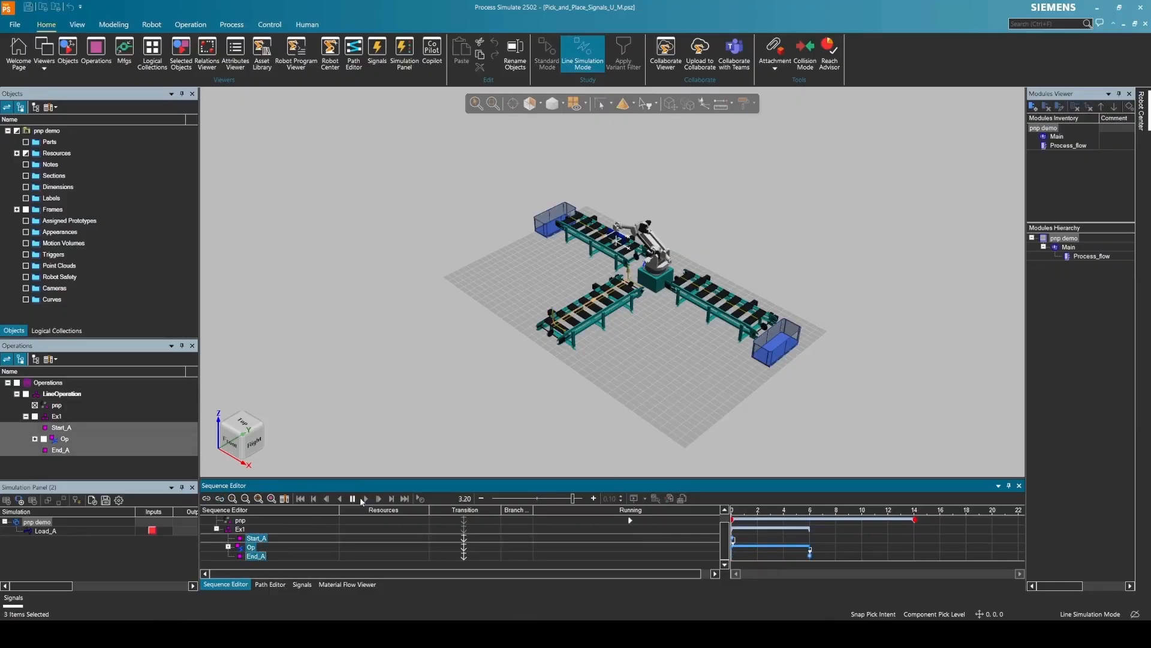
click(152, 532)
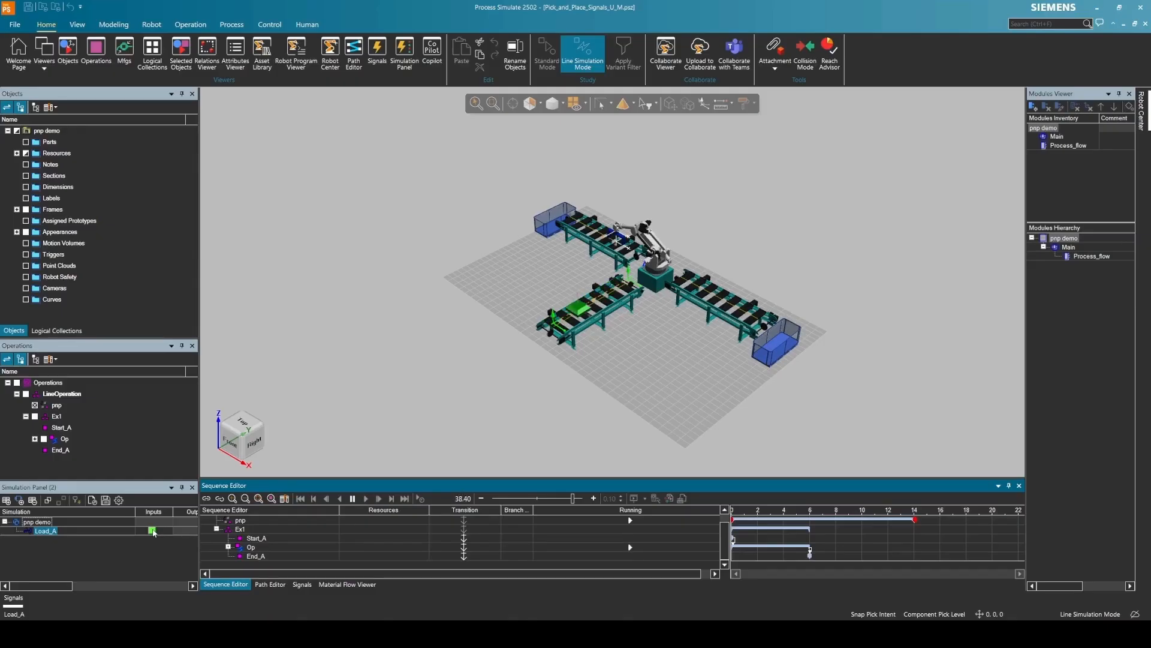
click(352, 499)
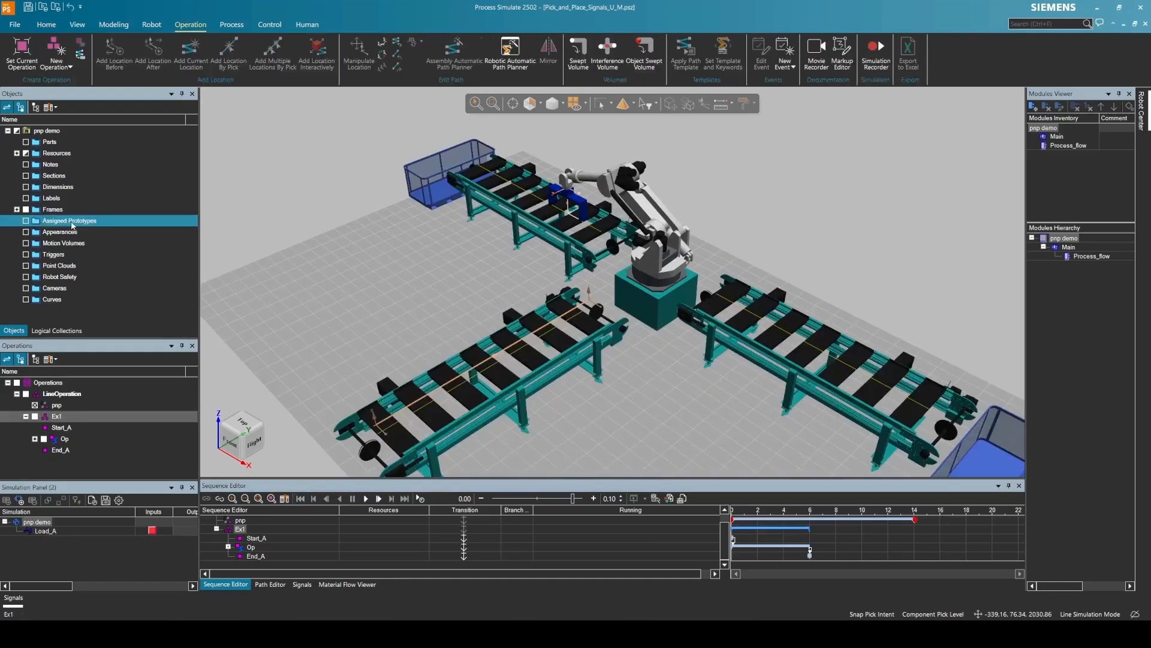
- Generate appearances for the parts in Ex1
click(56, 416)
right_click(56, 416)
click(100, 216)
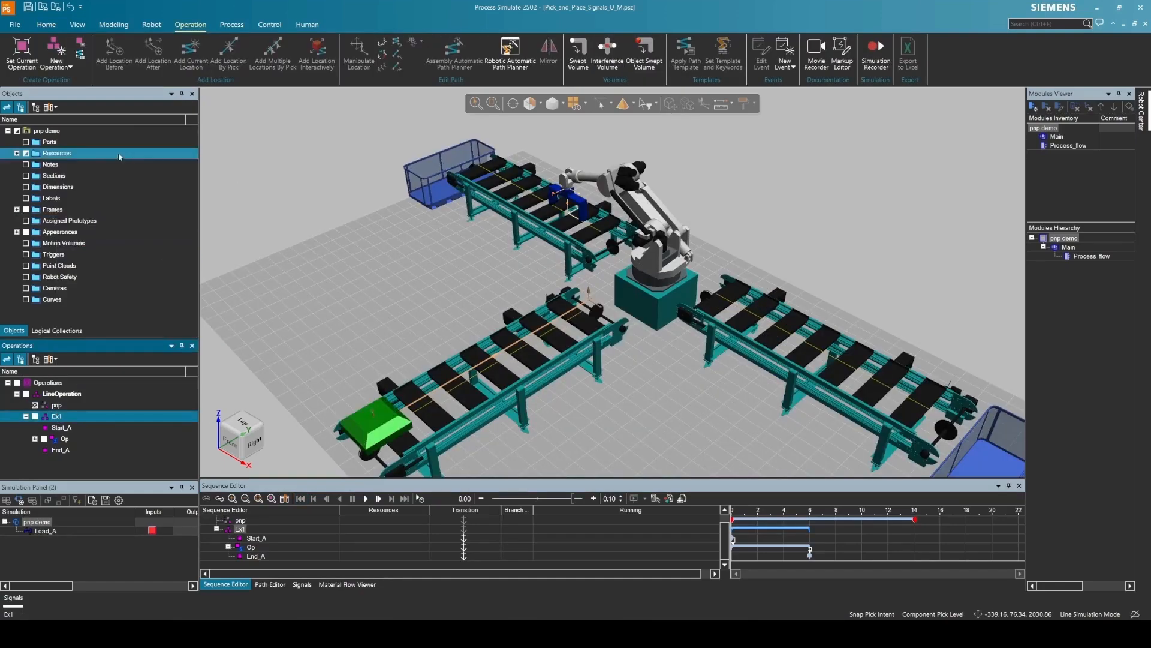
- Create a pick-and-place operation from the green part to the right conveyor
click(63, 67)
click(90, 259)
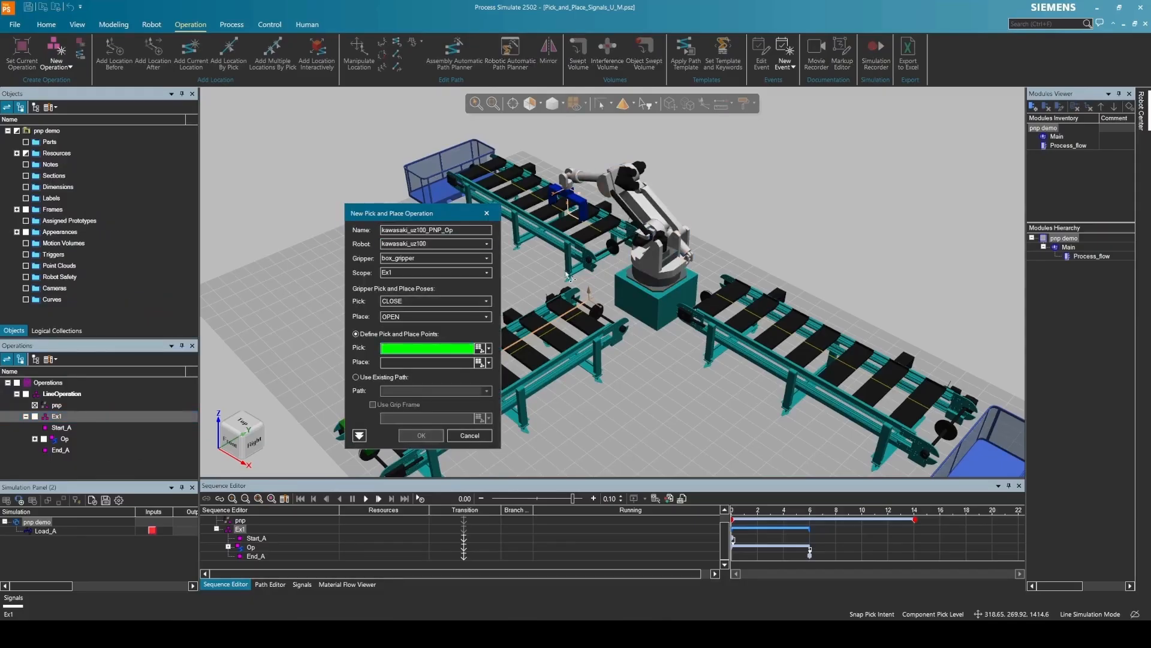
middle_drag(528, 414, 606, 336)
click(545, 360)
click(787, 211)
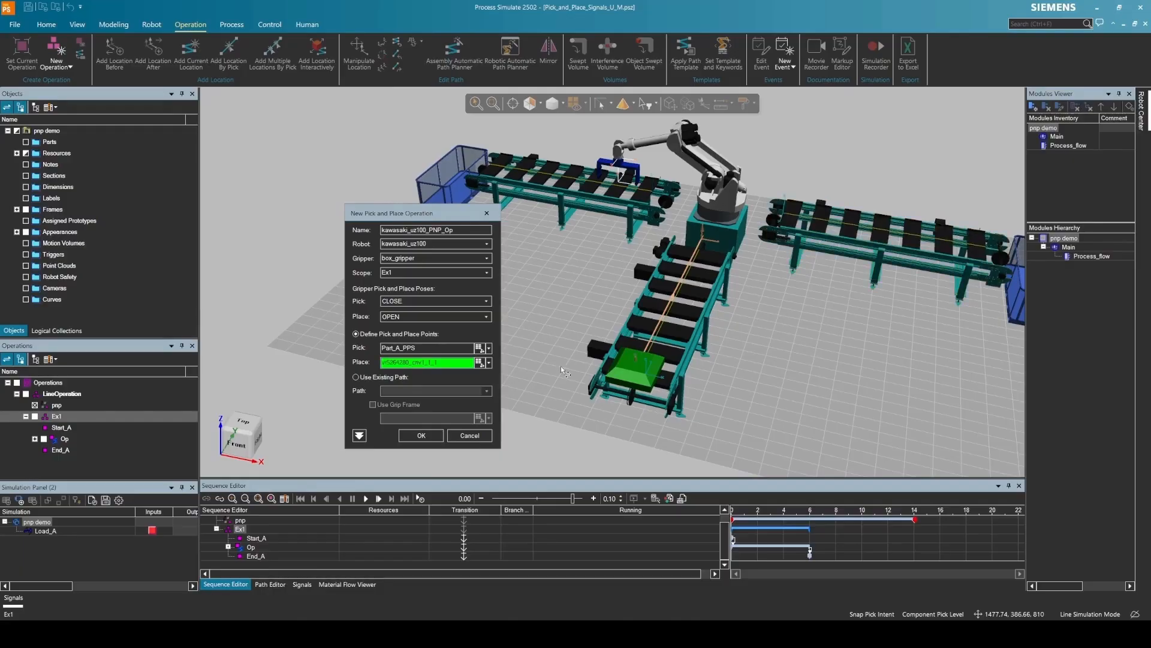
click(420, 437)
middle_drag(418, 440, 412, 448)
- Relocate the pick location onto loc1 at the conveyor end
click(35, 461)
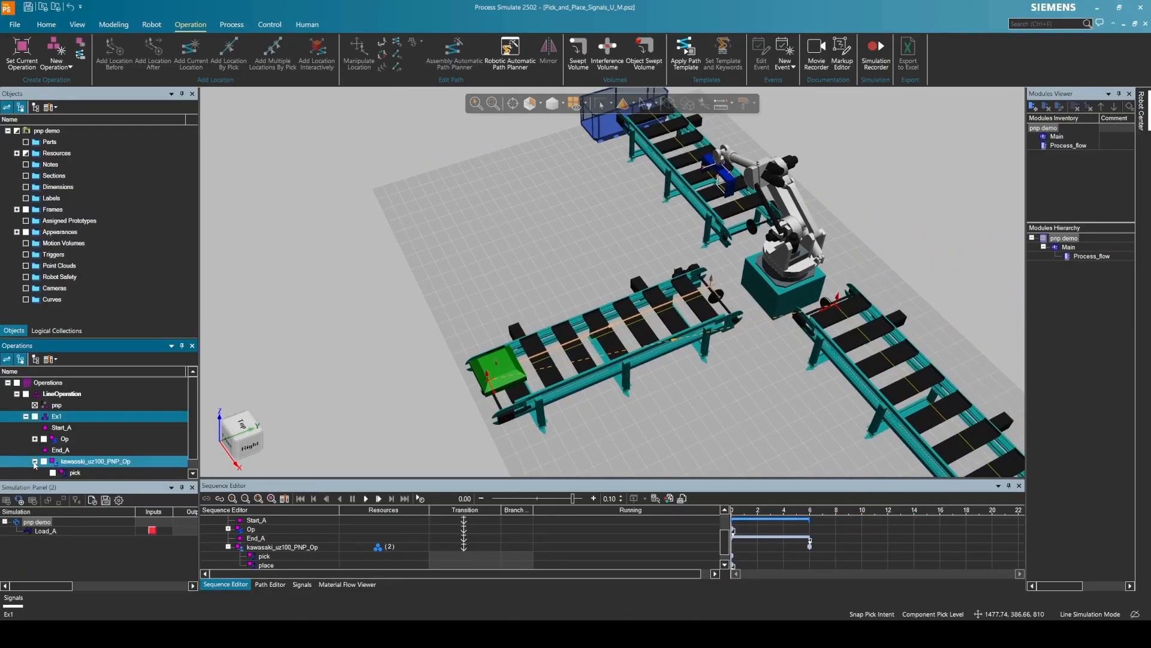
scroll(48, 461, down, 1)
click(74, 462)
click(702, 106)
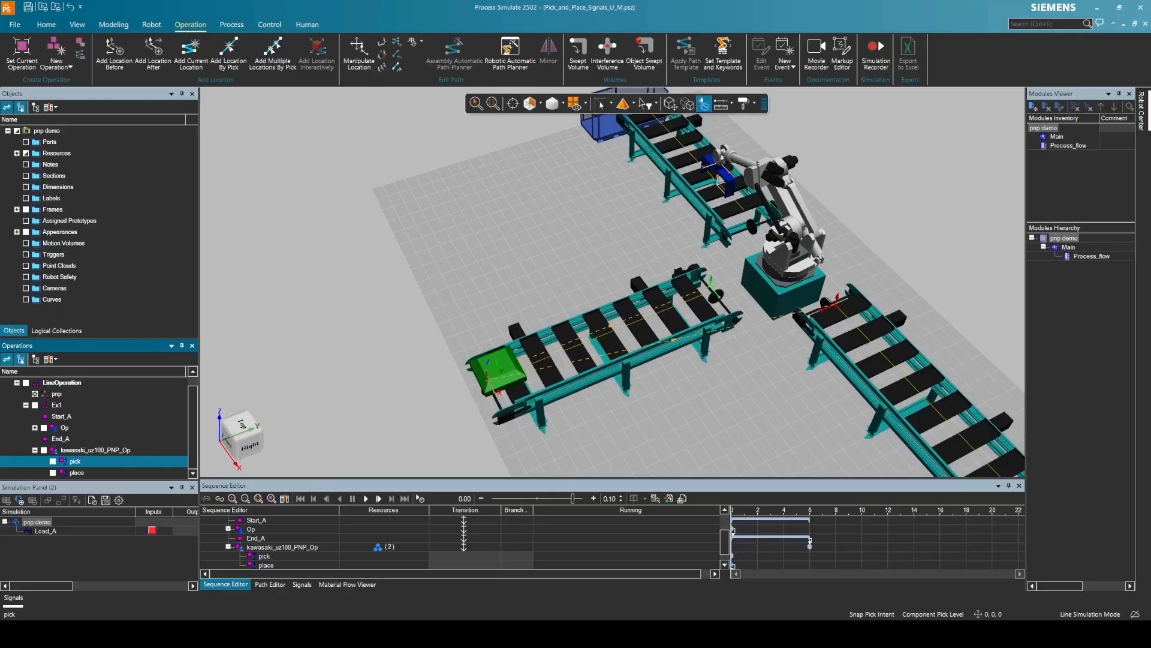
click(391, 406)
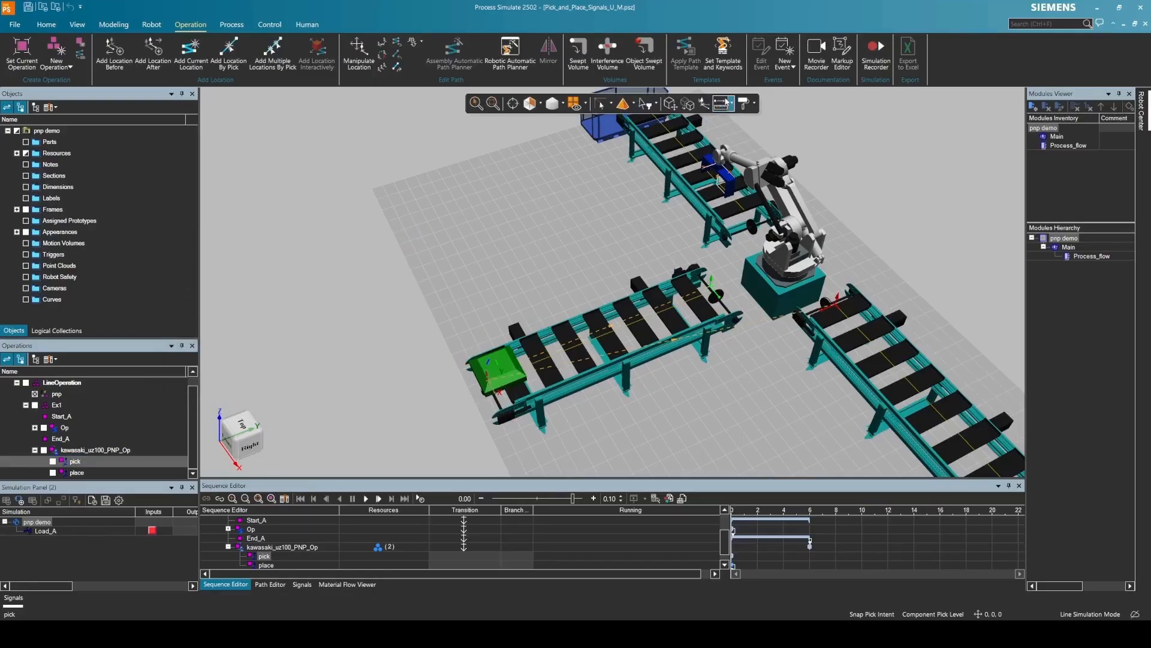
click(689, 106)
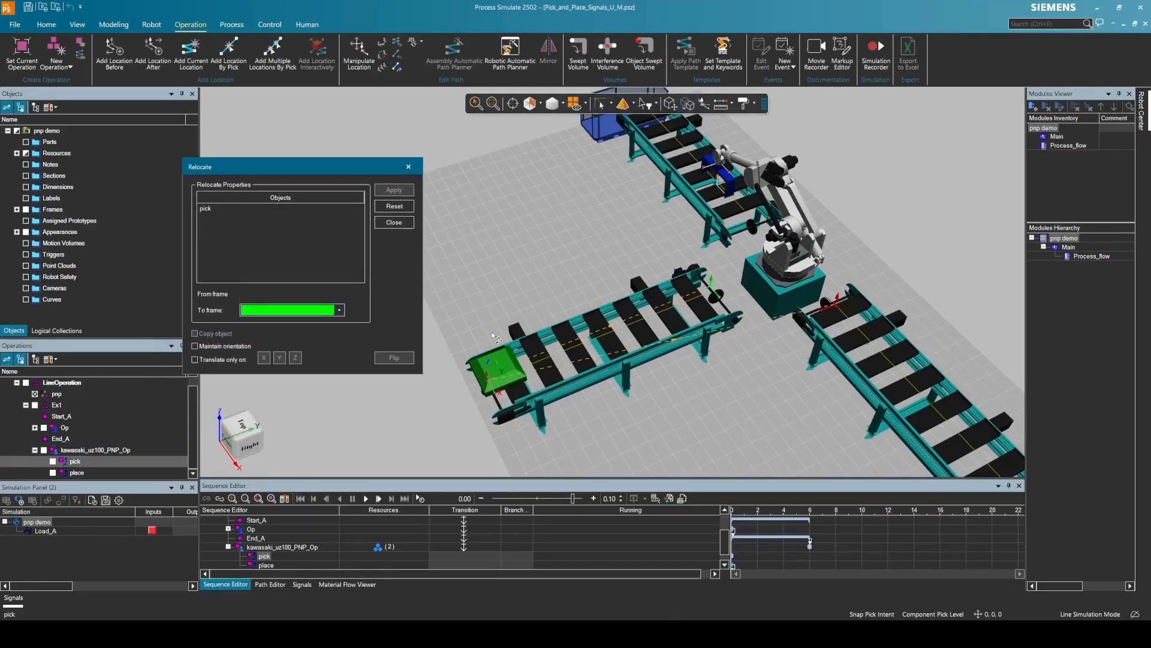
click(711, 282)
click(390, 194)
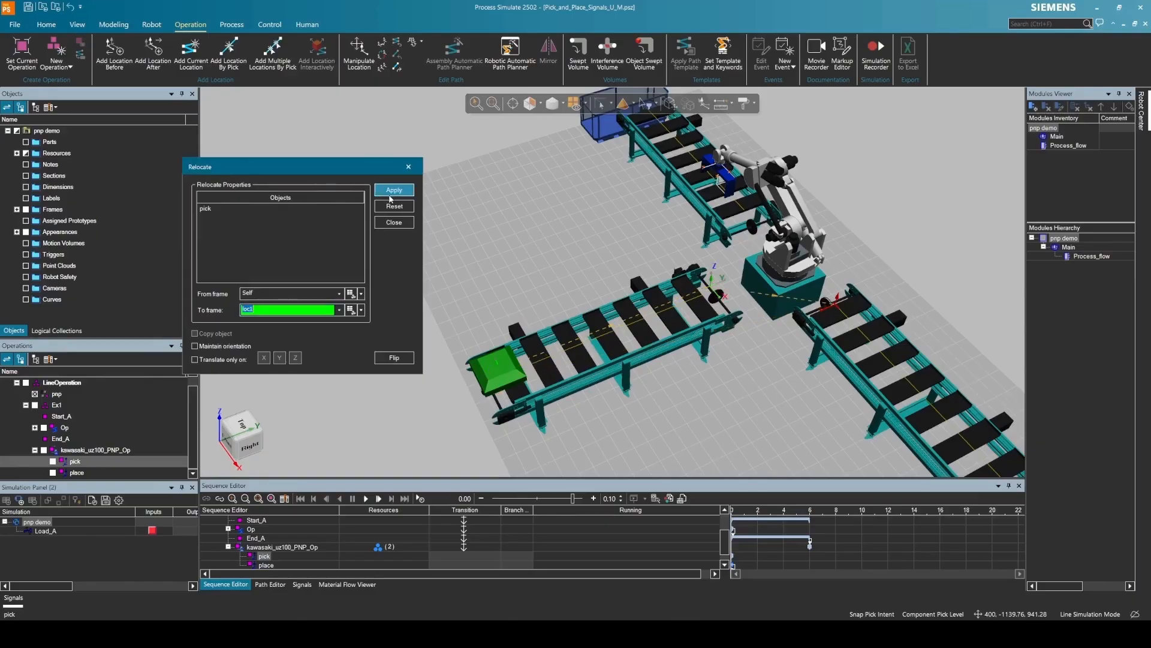
click(399, 228)
click(228, 547)
click(26, 405)
click(26, 417)
click(35, 461)
right_click(57, 416)
- Create compound operation Part_A_Gen and move Start_A, Op and End_A into it
click(57, 417)
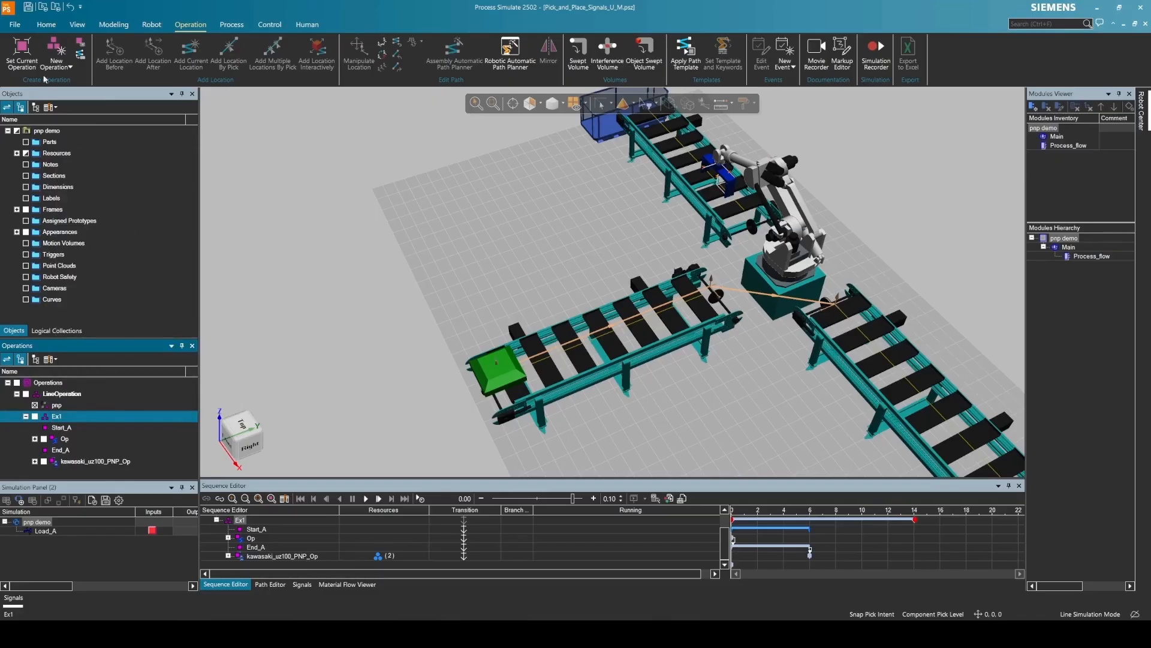
click(57, 62)
click(123, 99)
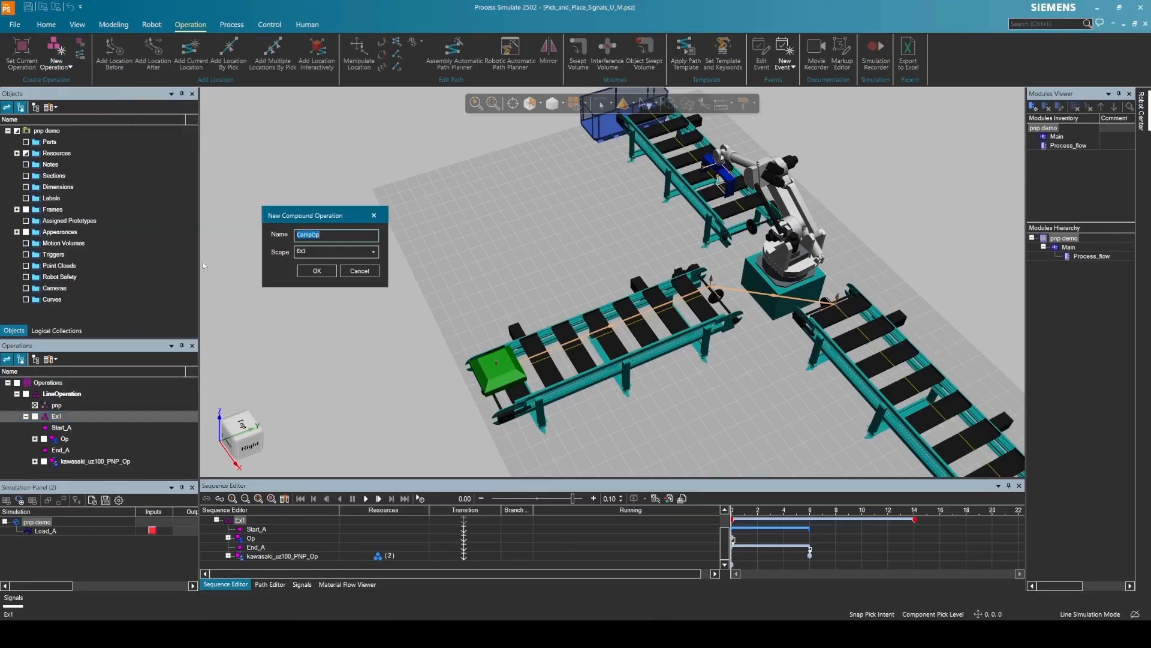
text(Part_A_Gen)
key(Return)
click(70, 440)
drag(70, 427, 70, 429)
shift+click(64, 461)
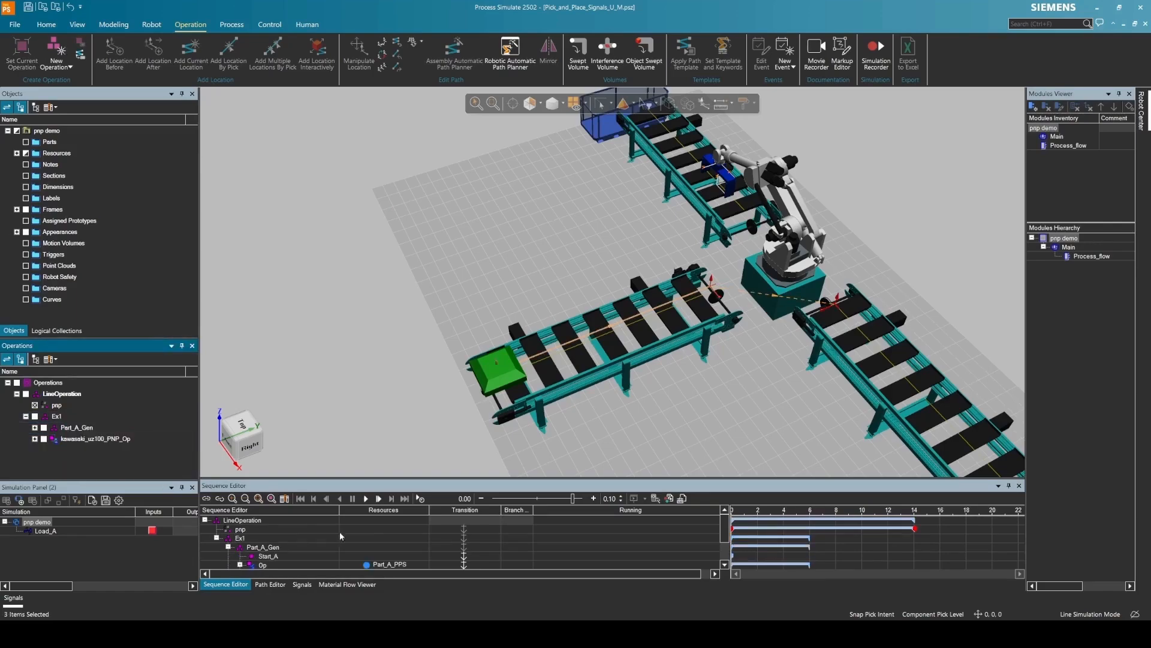
click(112, 442)
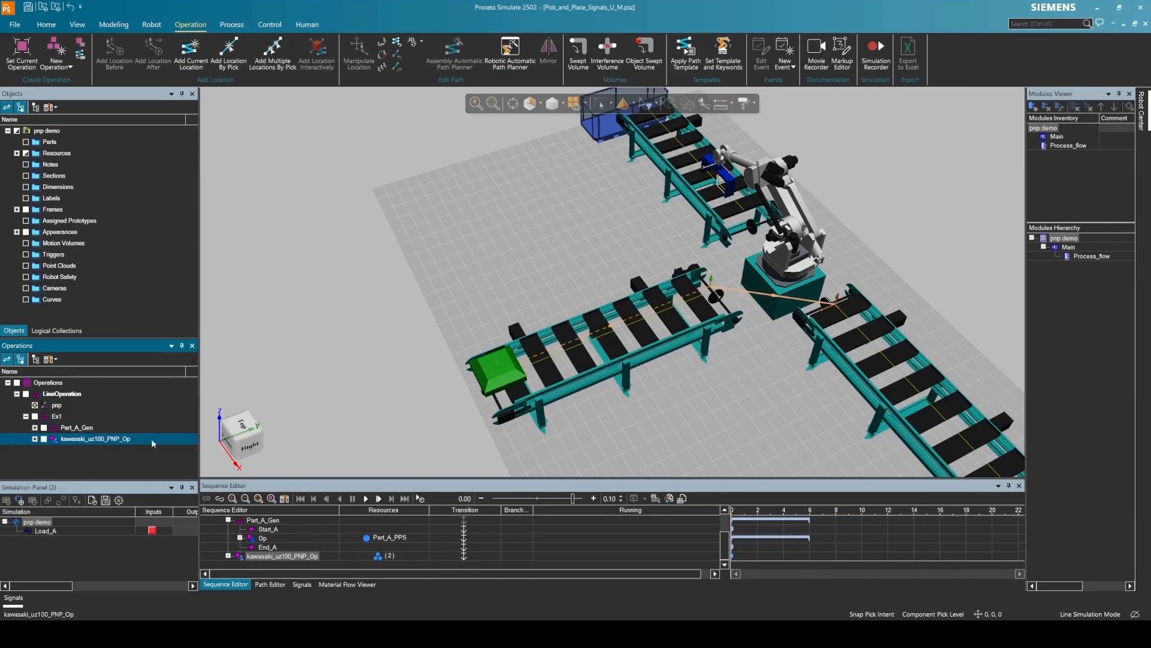
- Add a new non-sim operation under Ex1 and begin naming it Start_Robot_A
click(56, 416)
click(56, 54)
click(90, 311)
text(Ts)
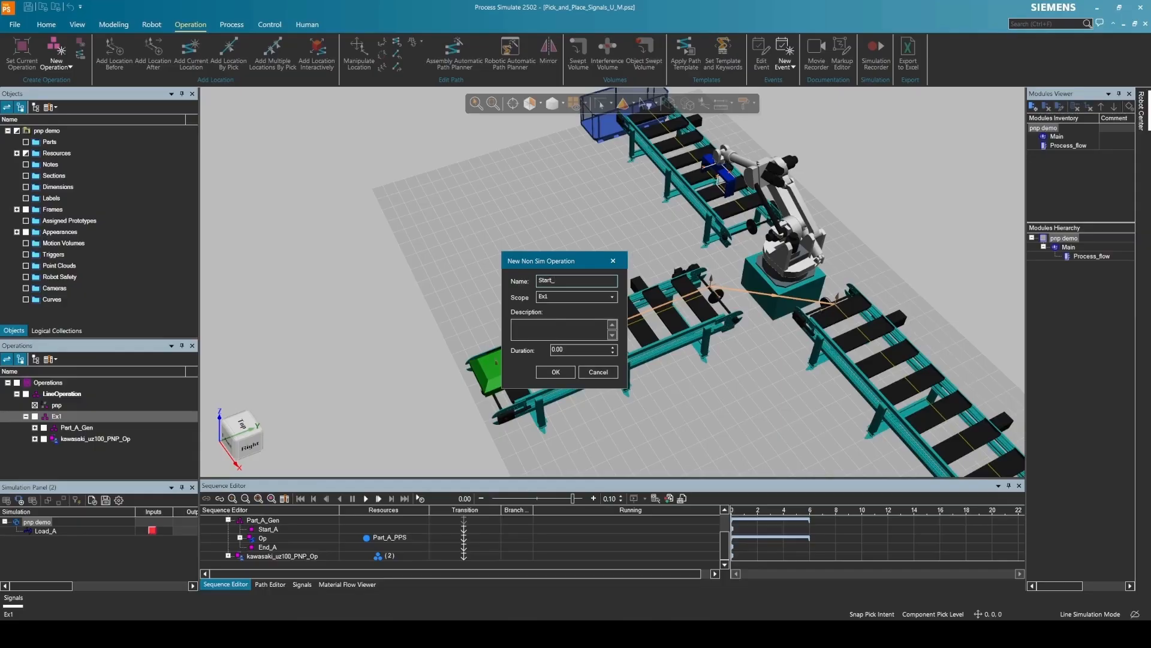
- Create a photoelectric sensor named light_sensor that detects Part_A_PPS
key(Return)
scroll(341, 329, down, 3)
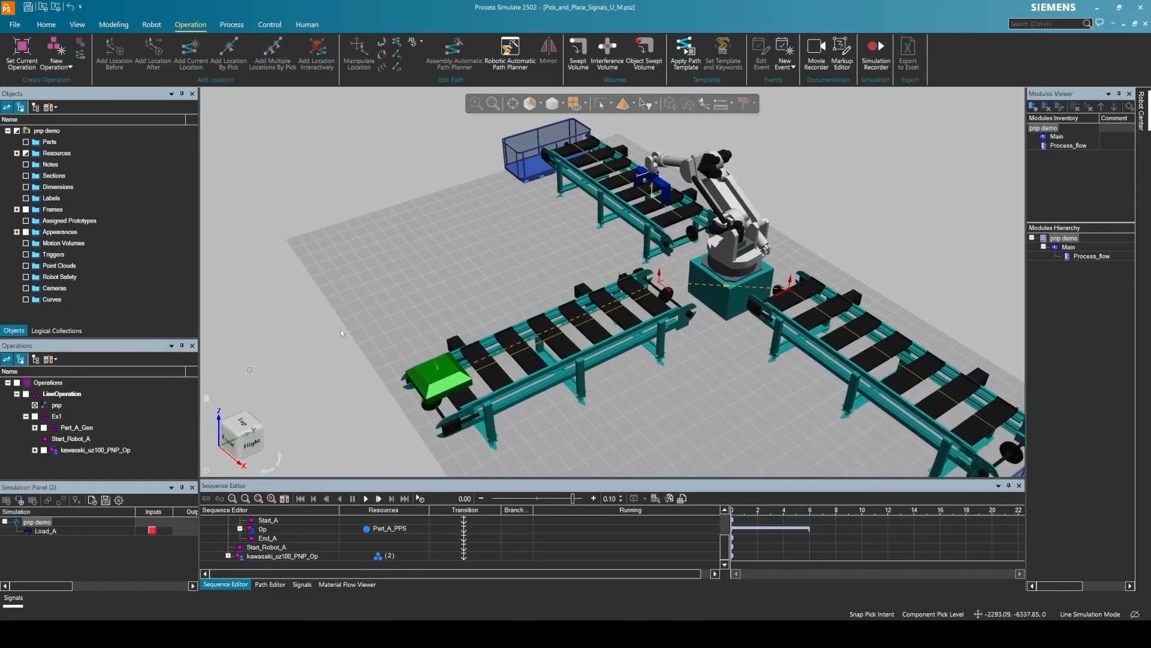
click(239, 27)
click(270, 24)
click(202, 55)
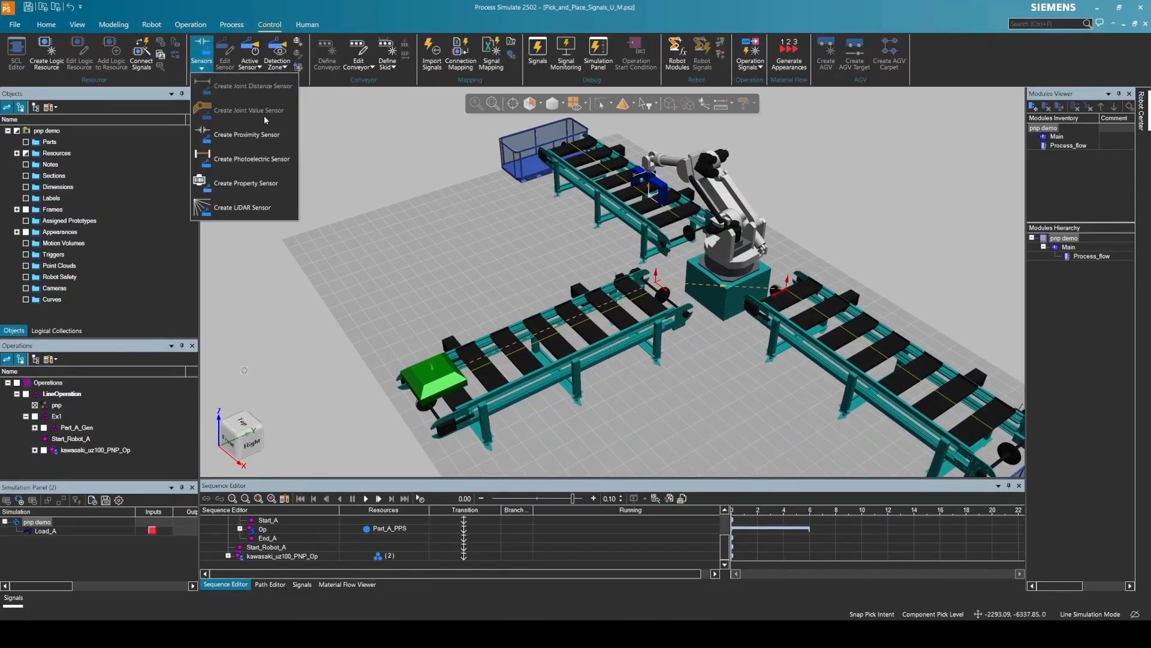
click(274, 160)
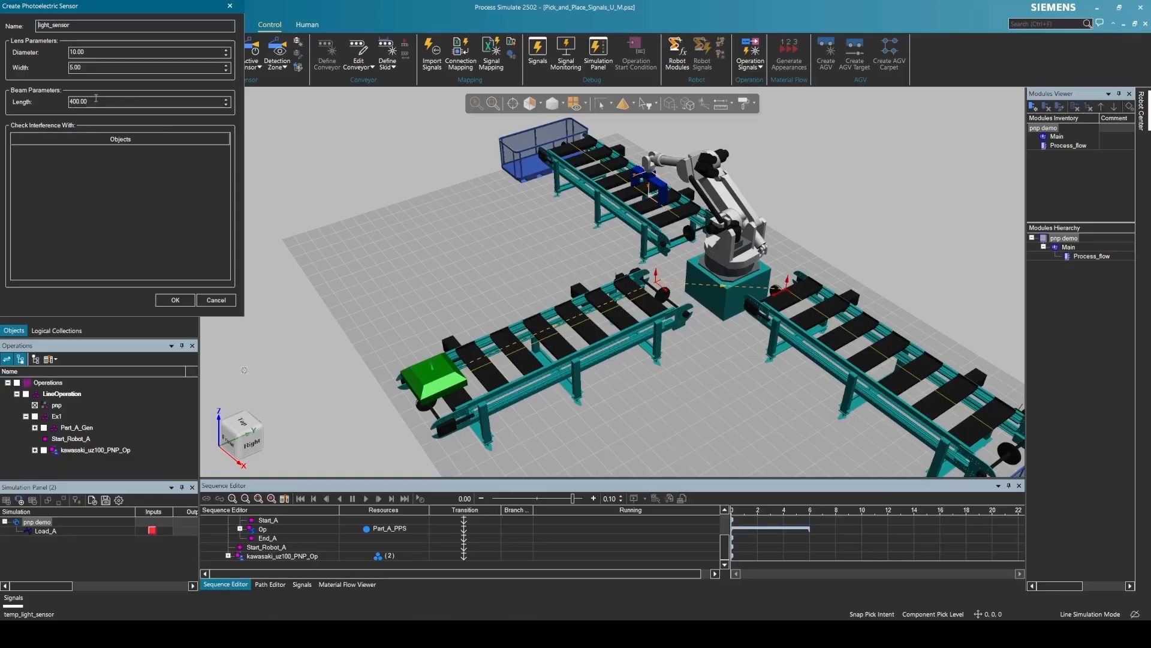
click(433, 380)
click(94, 159)
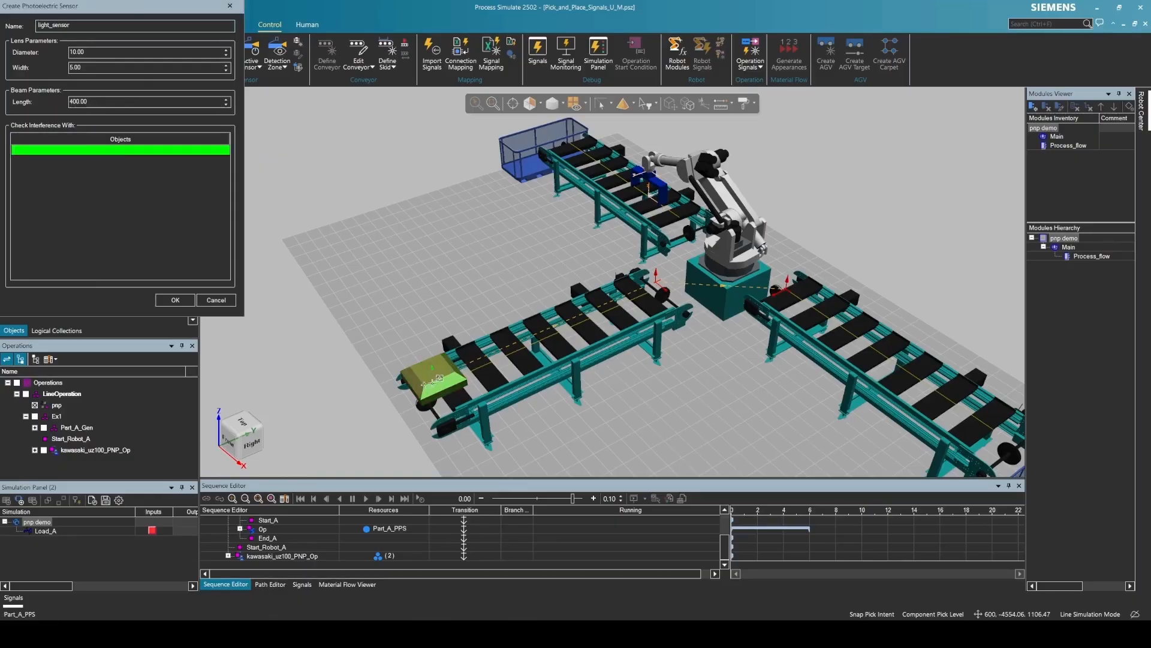
click(176, 300)
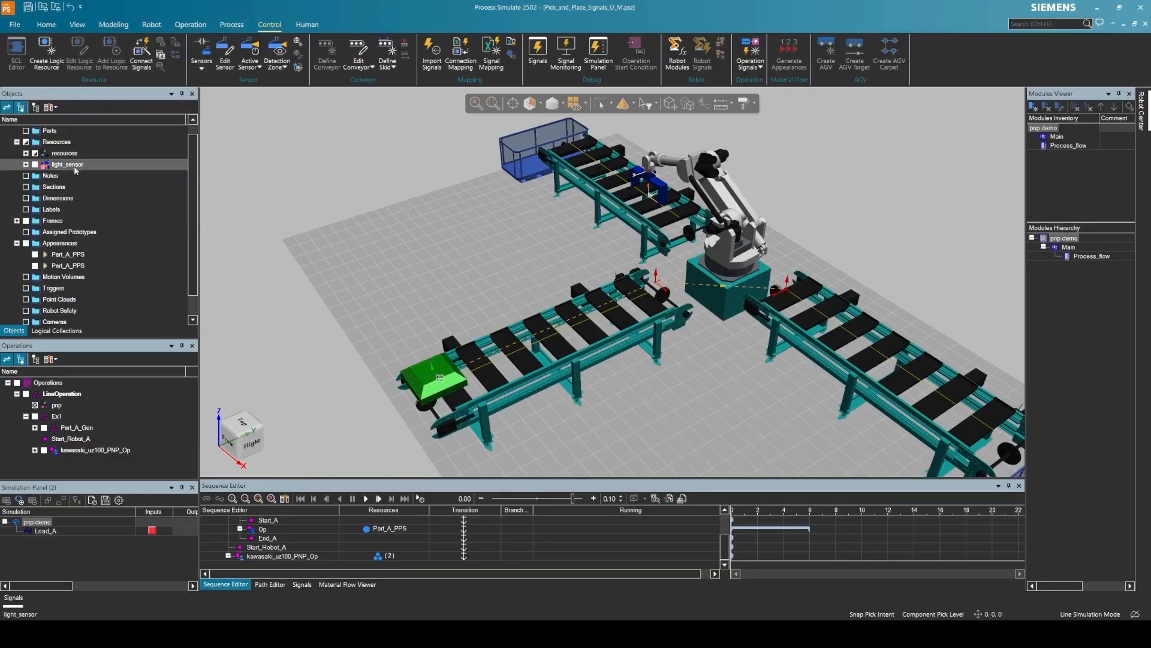
- Move light_sensor along X and Y and rotate it to -180 degrees
click(672, 105)
middle_drag(591, 264, 683, 251)
drag(682, 250, 682, 181)
drag(723, 246, 751, 282)
scroll(751, 282, up, 5)
middle_drag(751, 282, 761, 234)
drag(762, 234, 719, 255)
double_click(703, 241)
text(-180)
key(Return)
mouse_move(708, 248)
middle_down()
mouse_move(701, 336)
mouse_move(694, 260)
middle_up()
click(383, 331)
- Fine-tune the light_sensor position so it sits on the conveyor end
key(alt+p)
drag(693, 258, 728, 255)
middle_drag(728, 255, 741, 317)
drag(768, 256, 712, 224)
drag(726, 265, 760, 212)
middle_drag(761, 211, 732, 144)
drag(761, 260, 731, 264)
middle_drag(730, 265, 916, 358)
key(Escape)
- Add the light_sensor signal to the Simulation Panel beside Load_A
click(916, 359)
scroll(712, 256, down, 6)
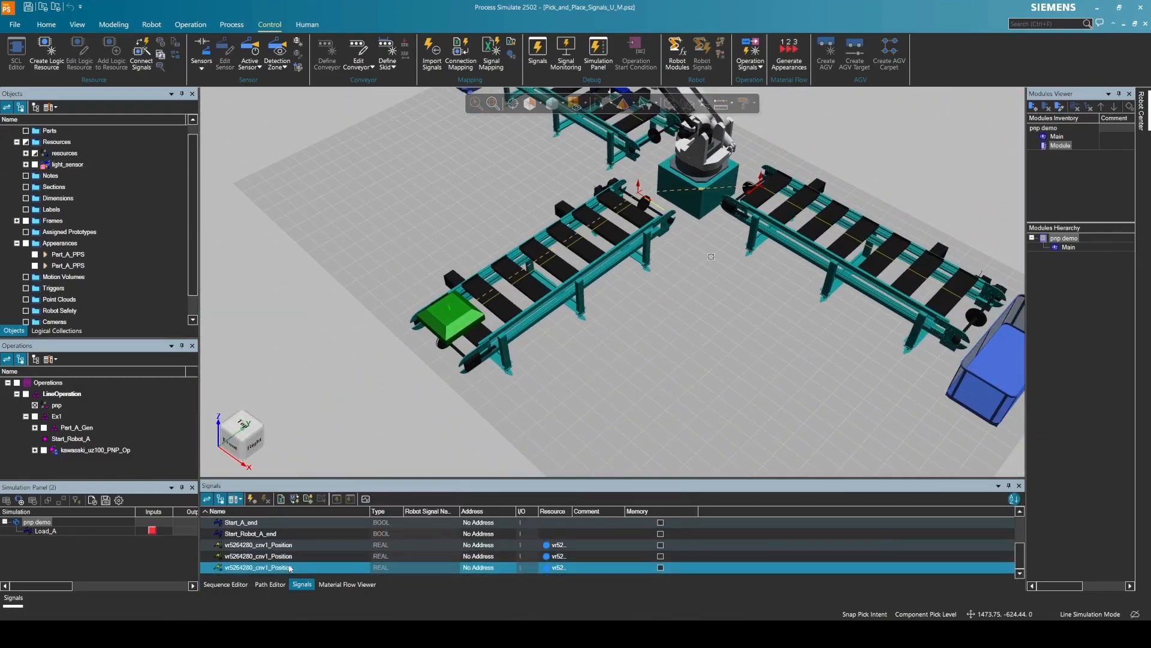
scroll(281, 571, up, 1)
scroll(282, 572, up, 1)
click(257, 546)
click(11, 502)
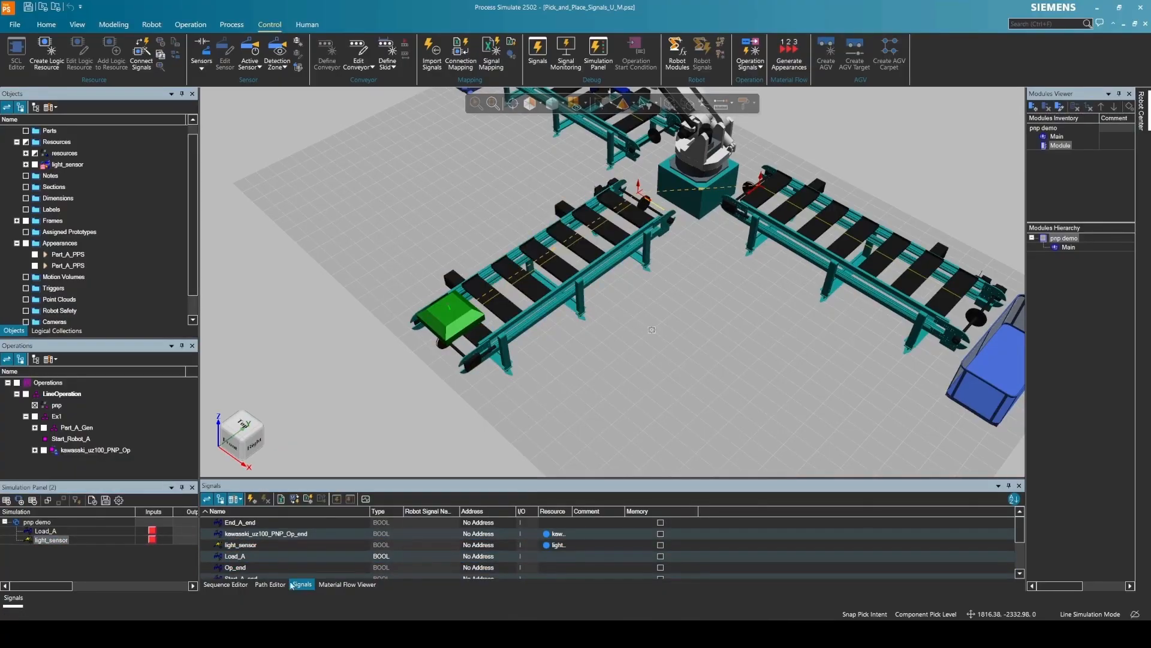
- Make the Start_Robot_A transition wait on the light_sensor signal
click(226, 584)
double_click(465, 547)
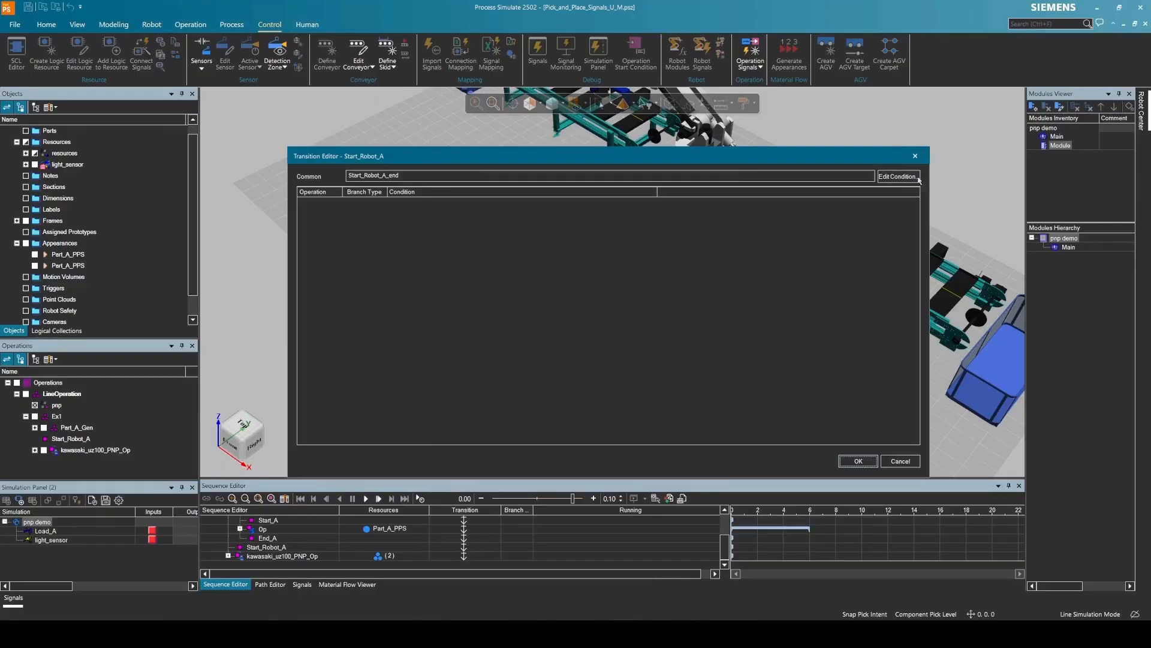
click(898, 176)
text(light)
double_click(488, 337)
click(522, 454)
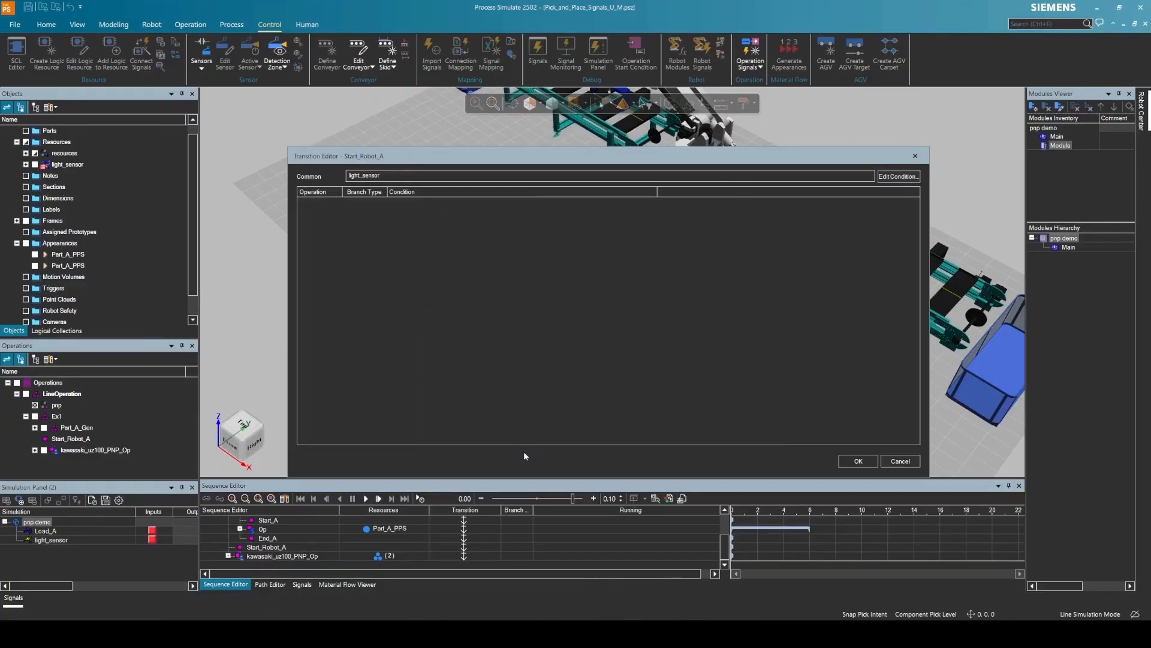
click(857, 461)
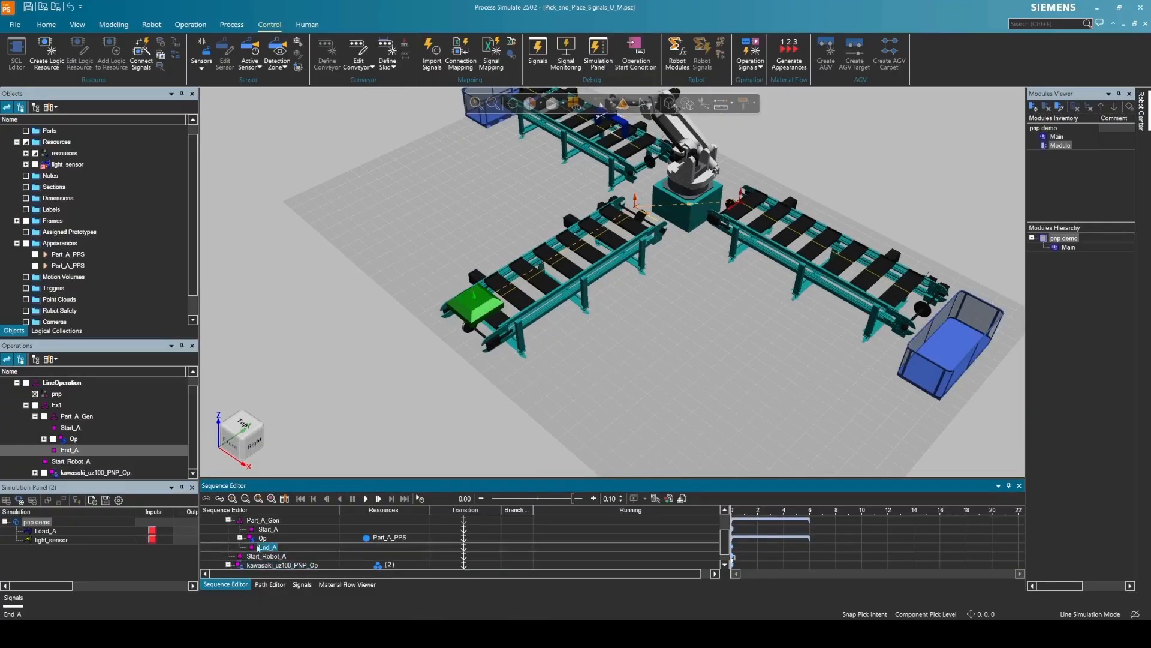
- Select Start_A through Op to End_A and show the Material Flow Viewer
click(264, 538)
click(269, 530)
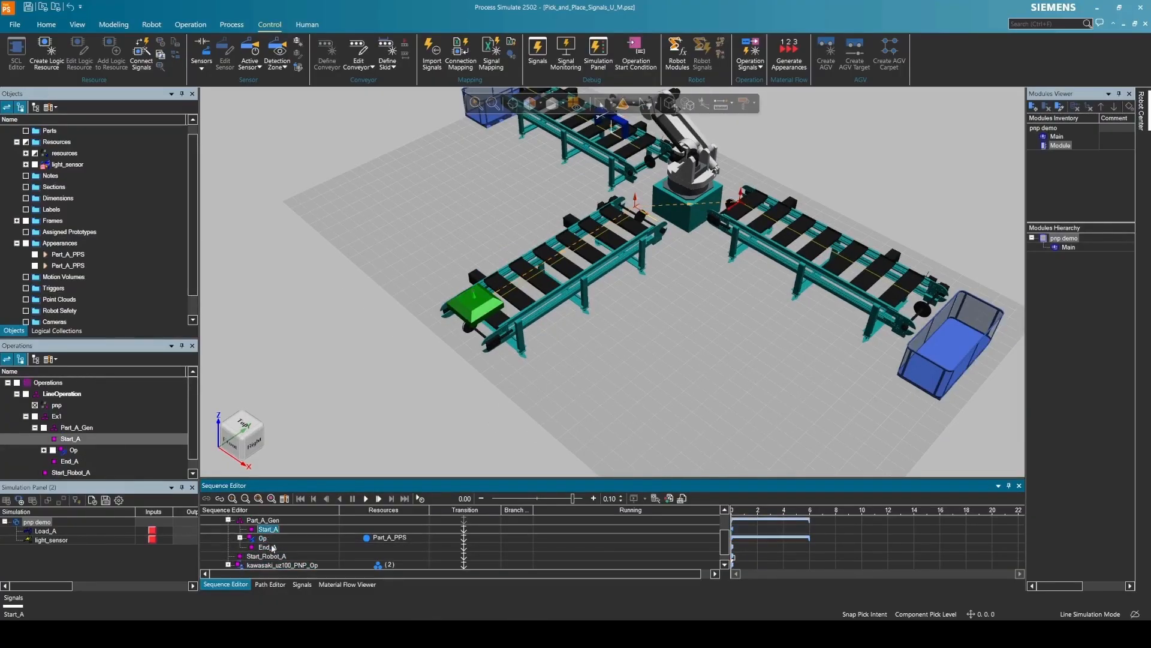
shift+click(268, 547)
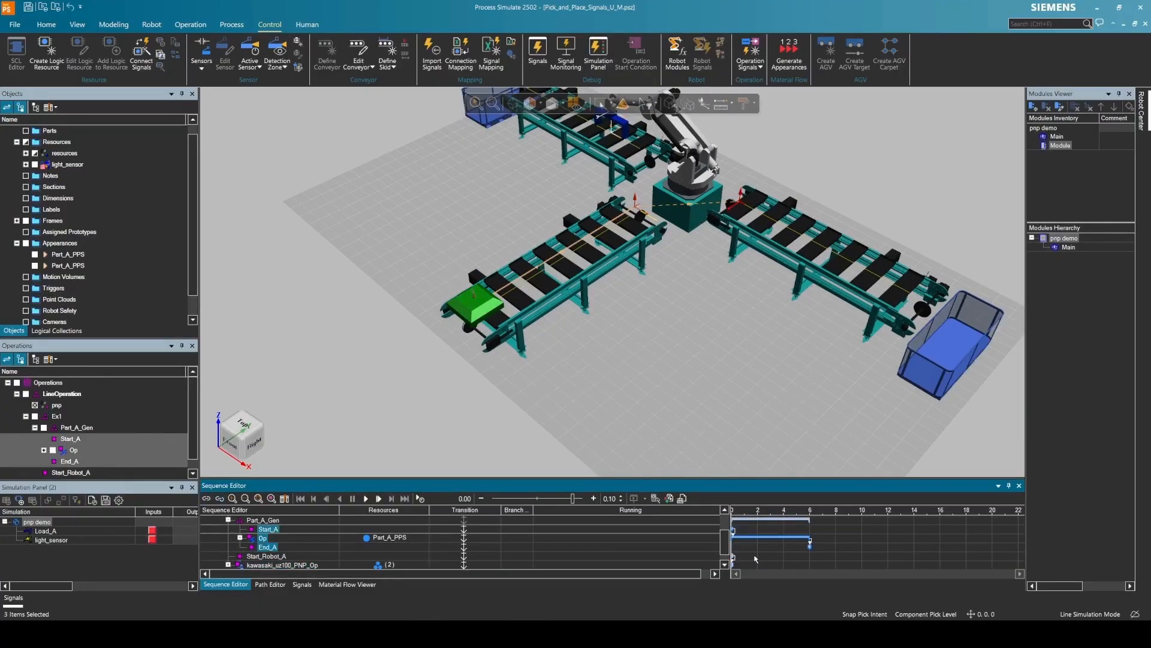
click(347, 584)
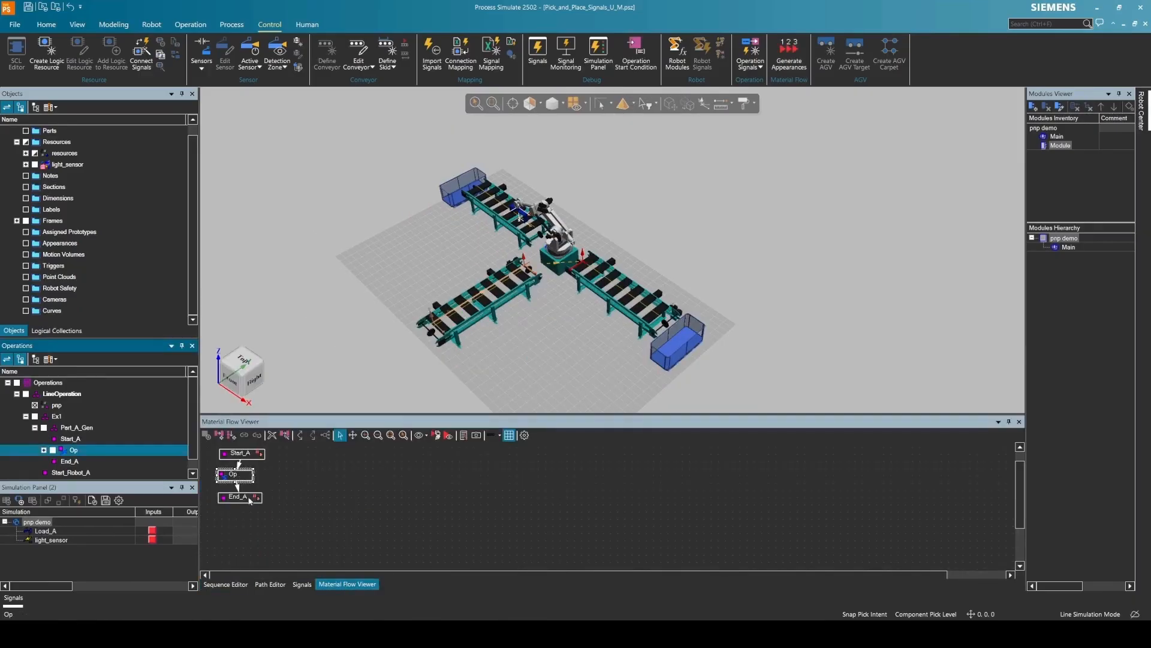
- Delete the End_A and Start_A nodes from the material flow
click(248, 493)
key(Delete)
click(553, 339)
click(241, 454)
key(Delete)
click(549, 341)
- Add kawasaki_uz100_PNP_Op to the flow and link Op to it
scroll(94, 461, down, 1)
click(96, 472)
click(206, 435)
click(219, 436)
click(248, 472)
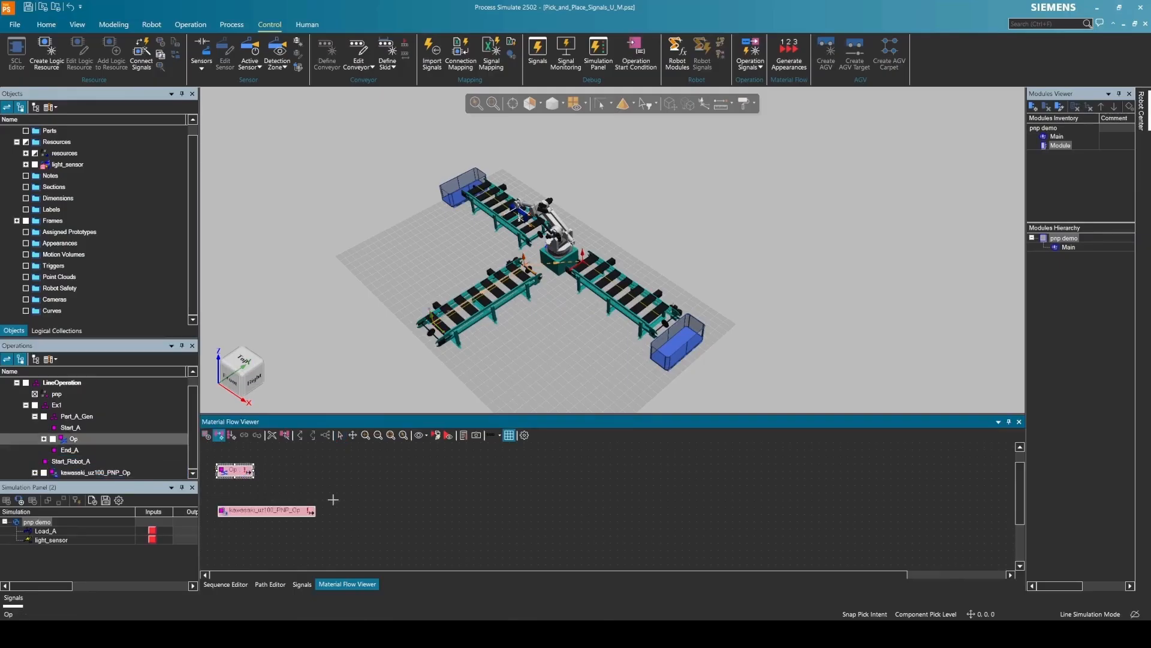
click(244, 511)
- Test-run the line by triggering Load_A, then stop and rewind the simulation
click(226, 584)
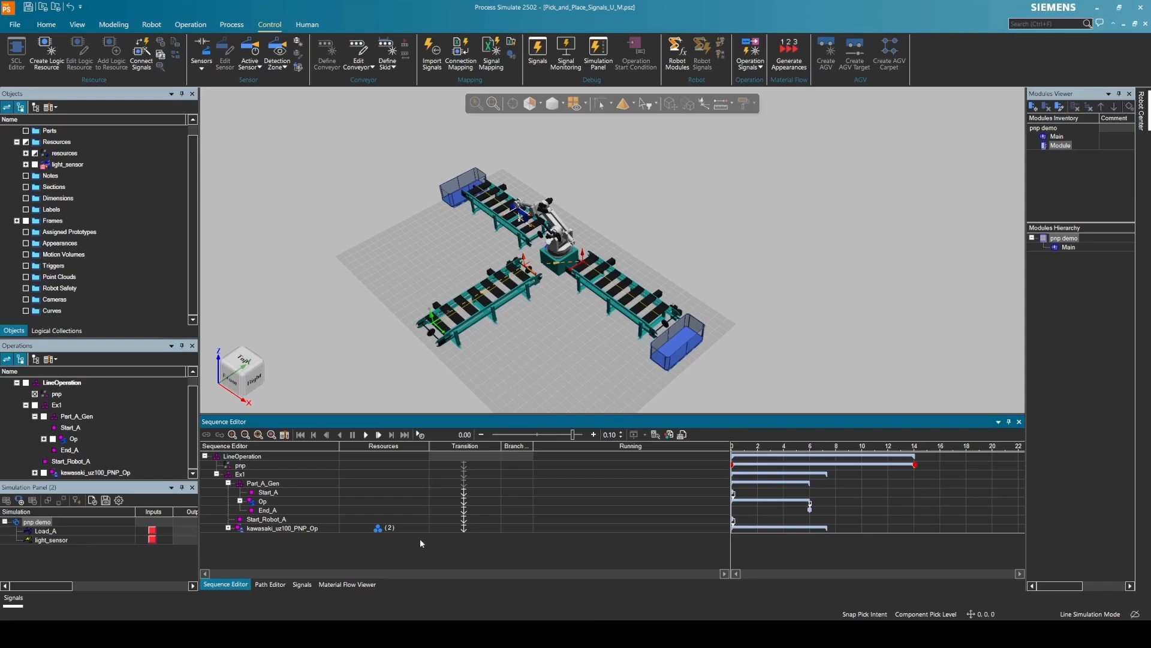
click(154, 532)
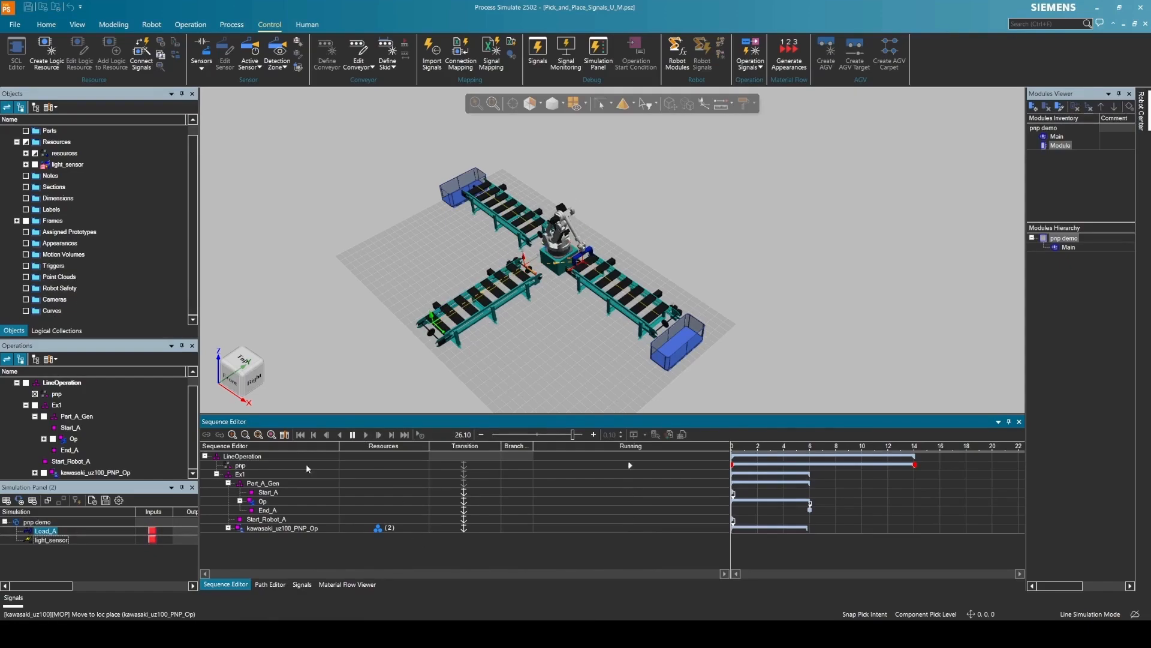
click(300, 434)
click(32, 422)
click(240, 474)
click(190, 25)
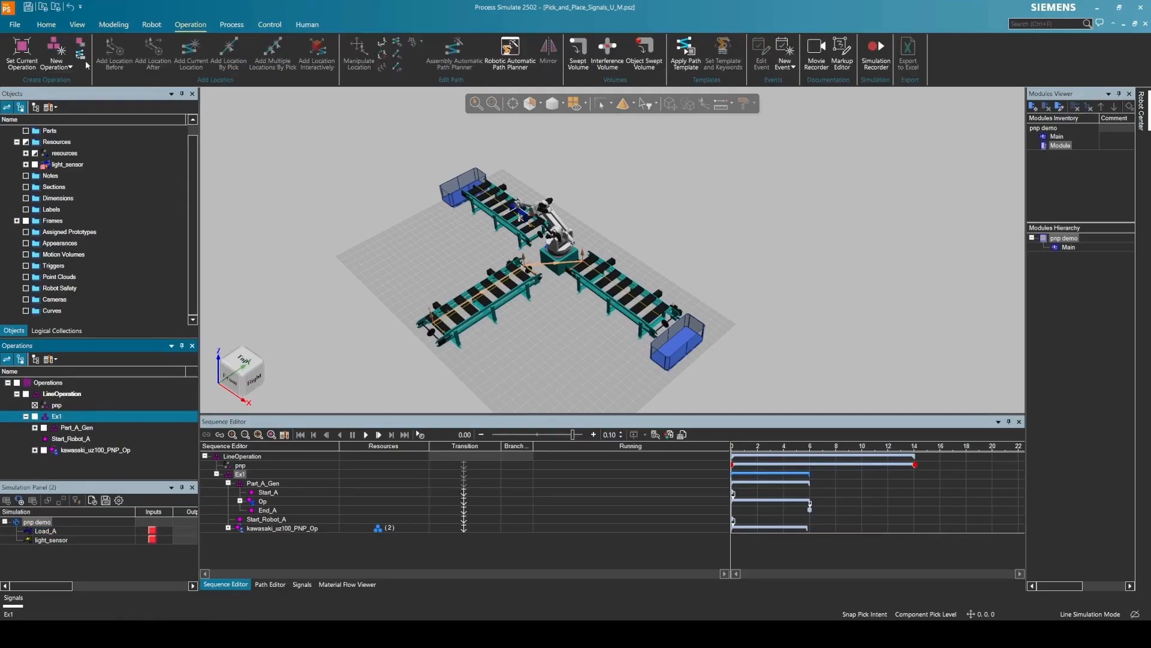
- Create an object flow operation Op for Part_A_PPS with start and end points
click(56, 57)
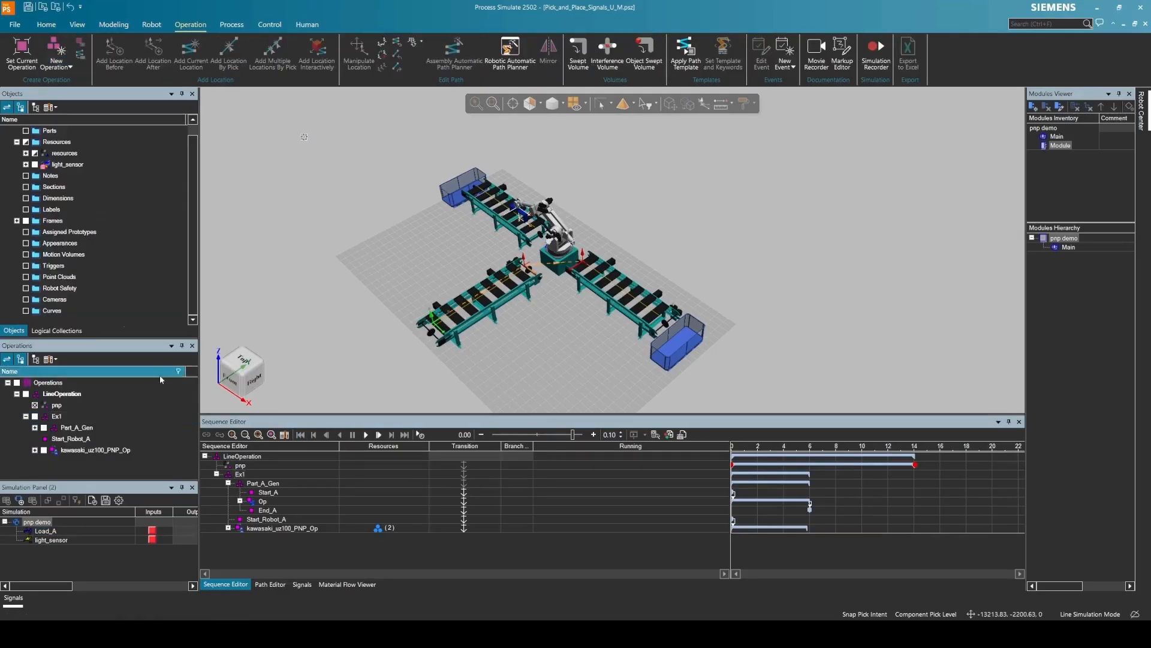
right_click(69, 120)
click(56, 57)
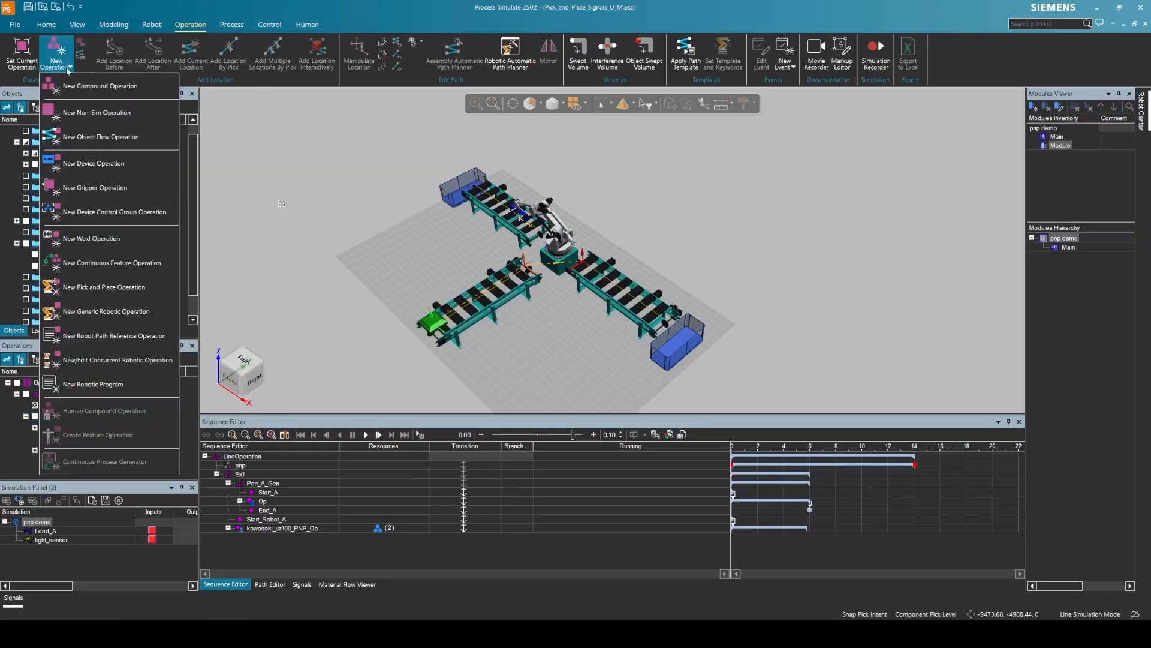
click(130, 138)
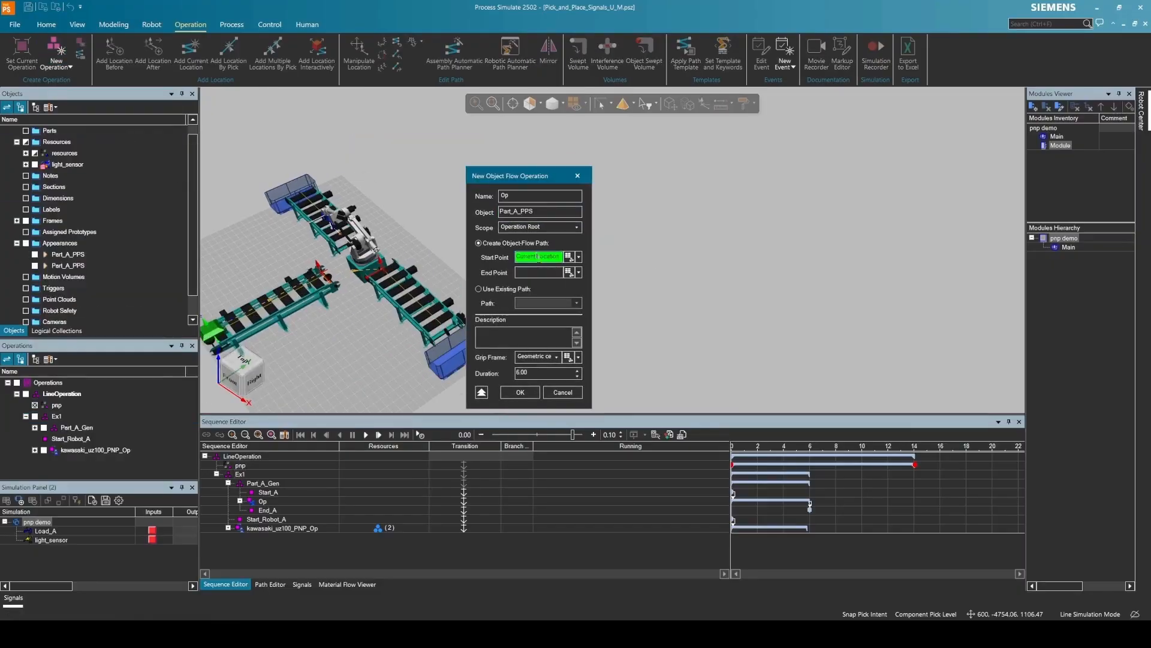
click(383, 266)
click(382, 265)
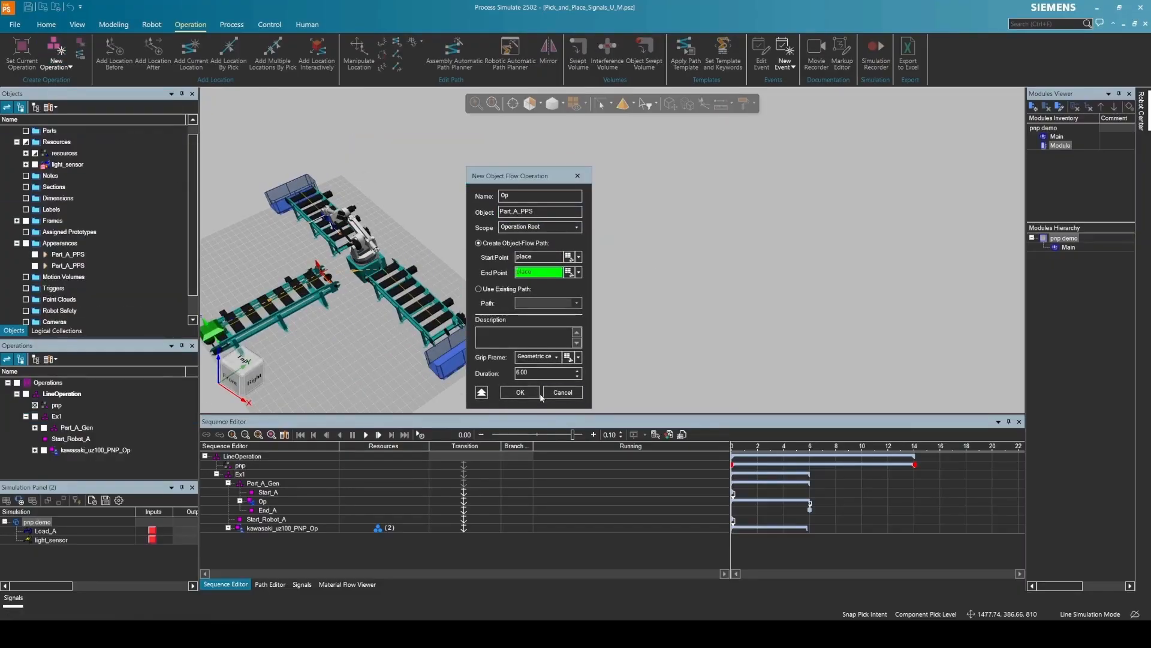
click(521, 392)
- Relocate loc3 and slide loc2 along the out-conveyor to 3203.35
click(17, 461)
click(57, 473)
click(687, 104)
drag(270, 168, 637, 173)
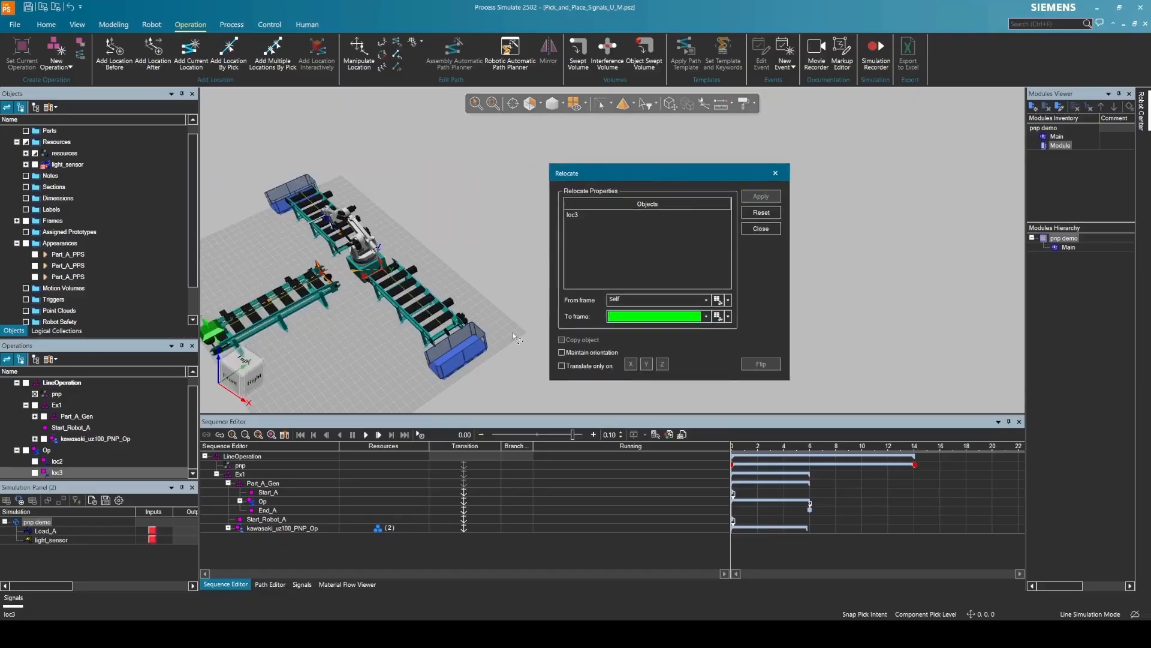
middle_drag(432, 336, 498, 327)
click(761, 228)
click(400, 300)
click(670, 104)
drag(343, 194, 352, 128)
drag(436, 309, 527, 338)
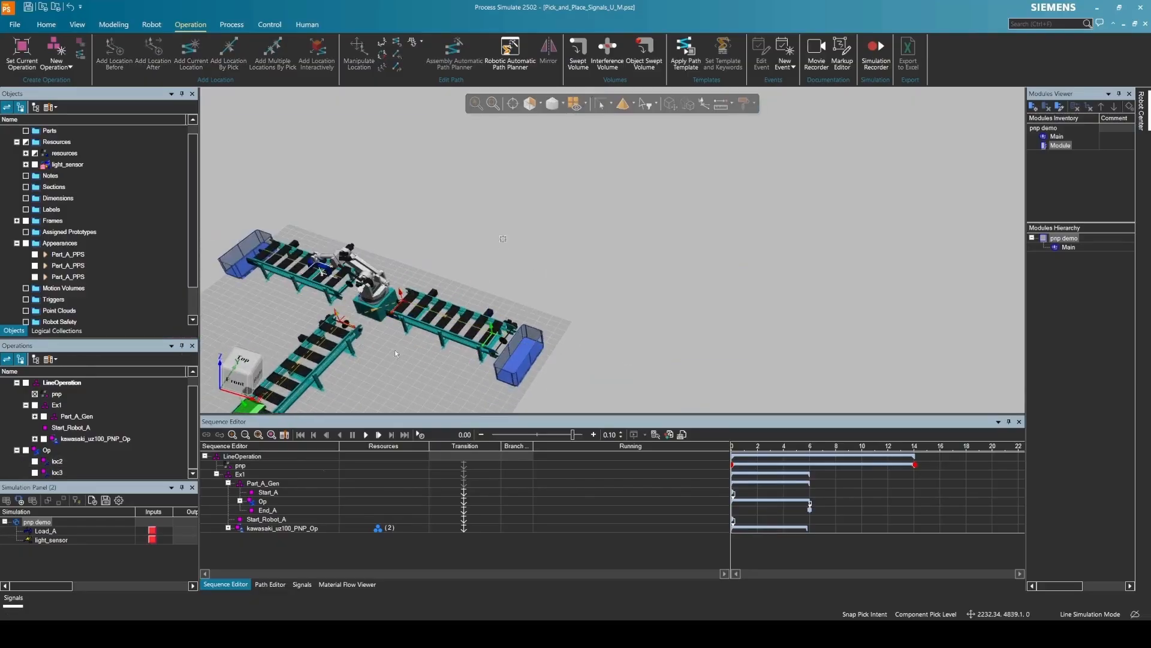
click(347, 584)
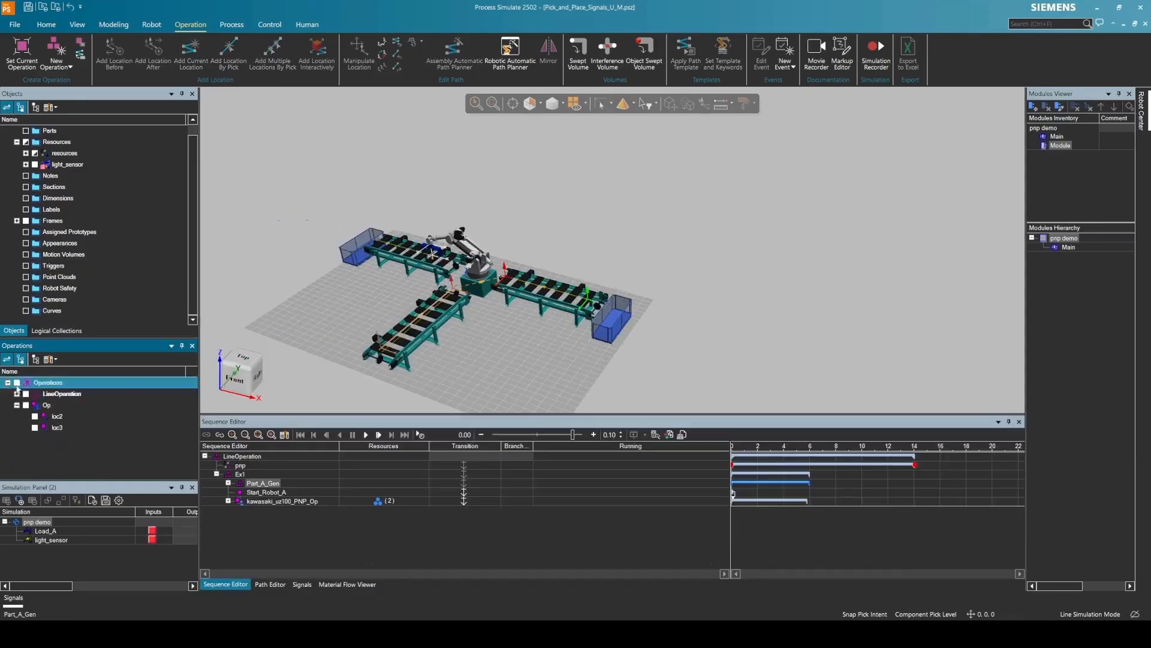
- Move Op under Ex1, link it after kawasaki_uz100_PNP_Op, and start the simulation
click(41, 405)
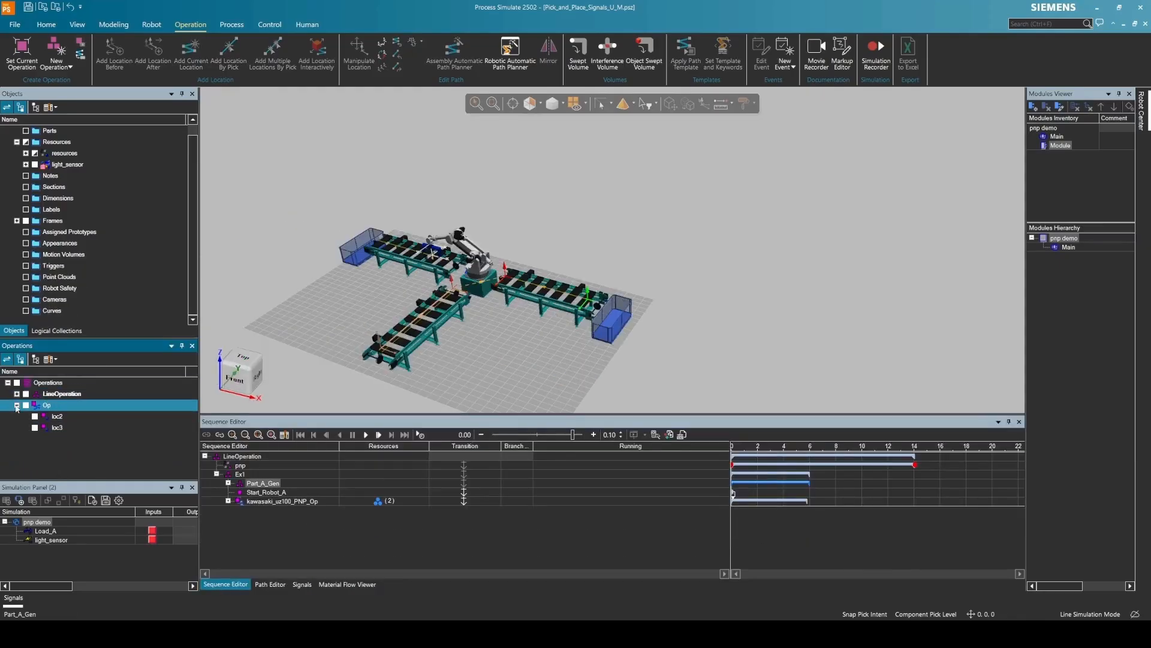
click(16, 406)
click(17, 394)
drag(46, 461, 60, 417)
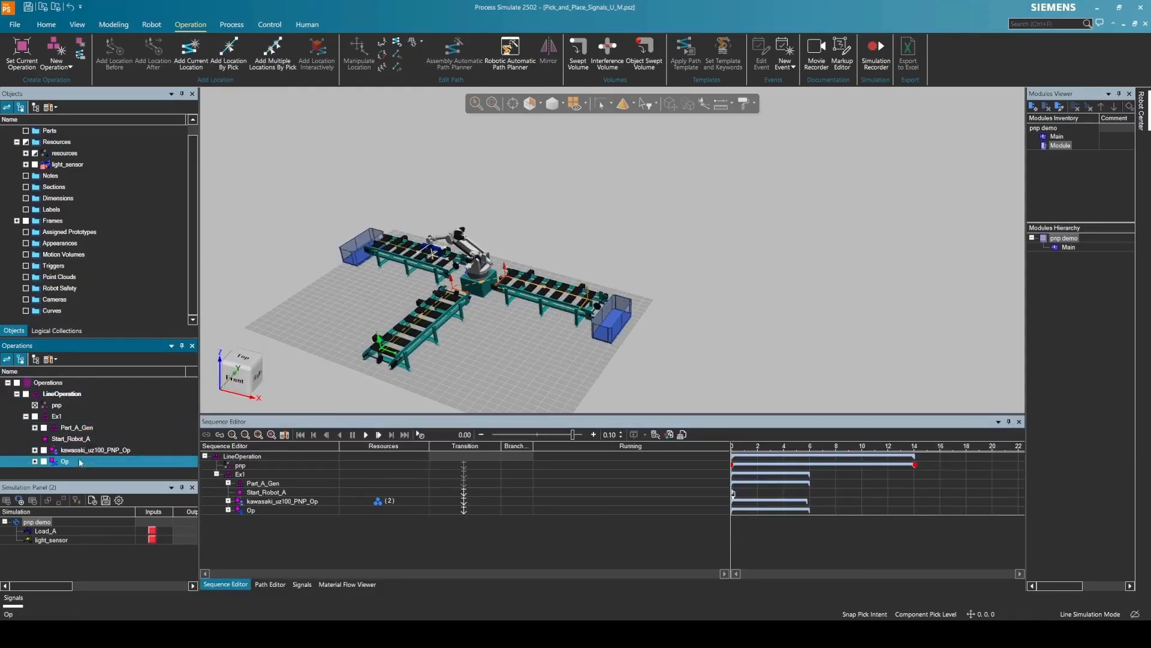
click(253, 510)
ctrl+click(261, 502)
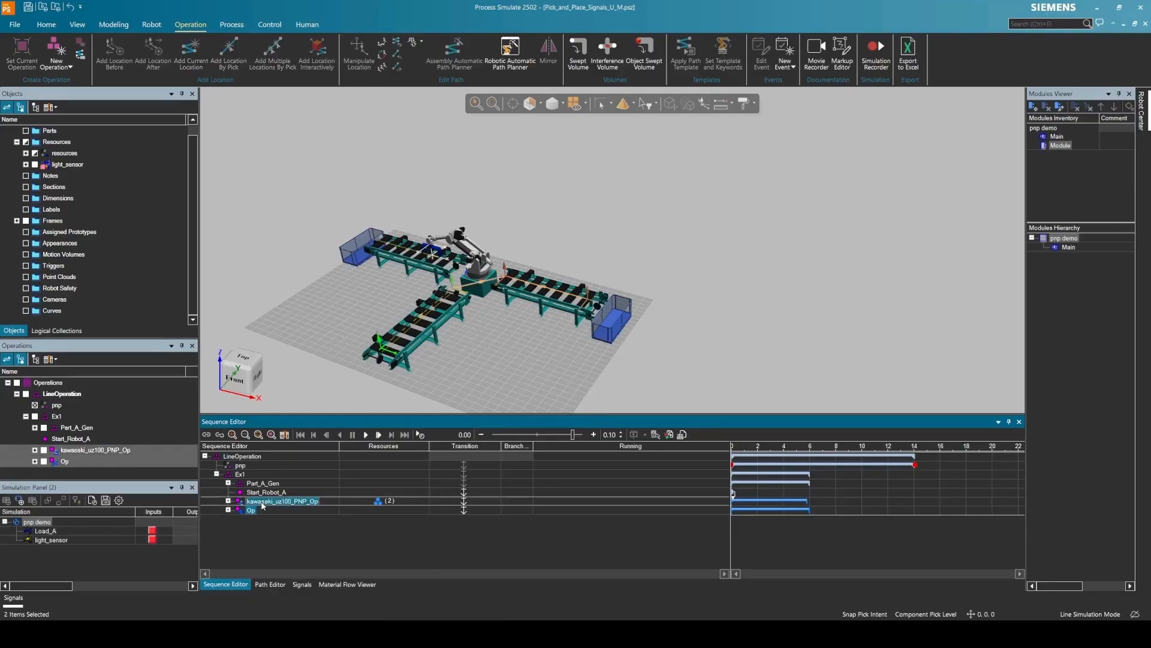
click(206, 434)
click(366, 434)
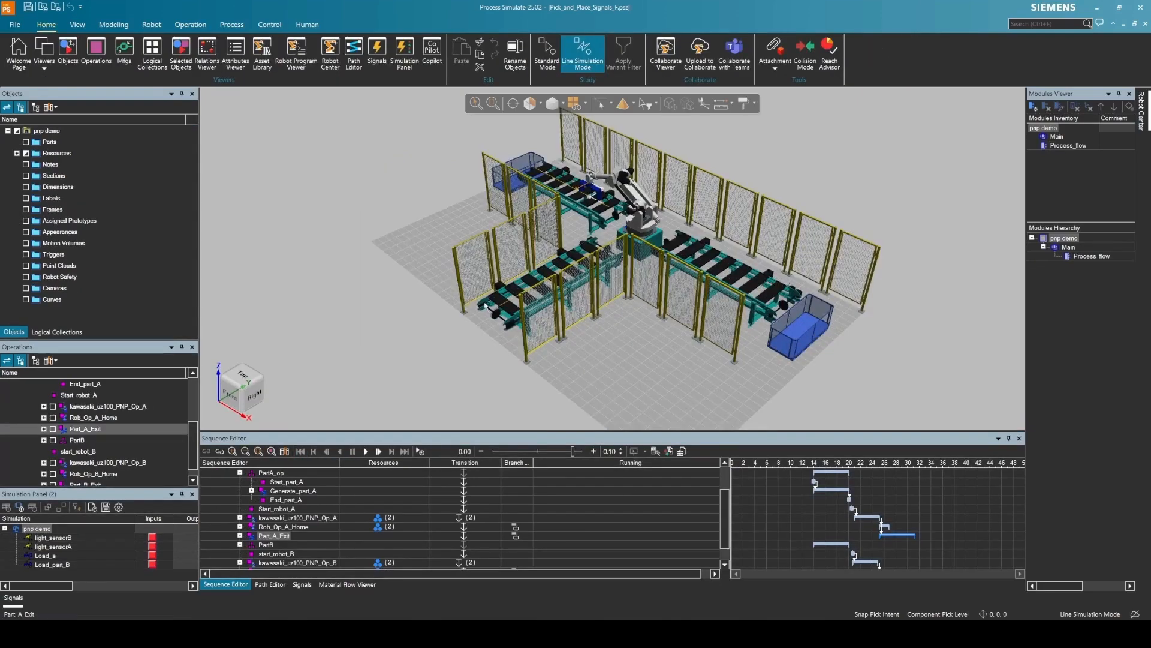
click(397, 307)
middle_drag(397, 307, 395, 312)
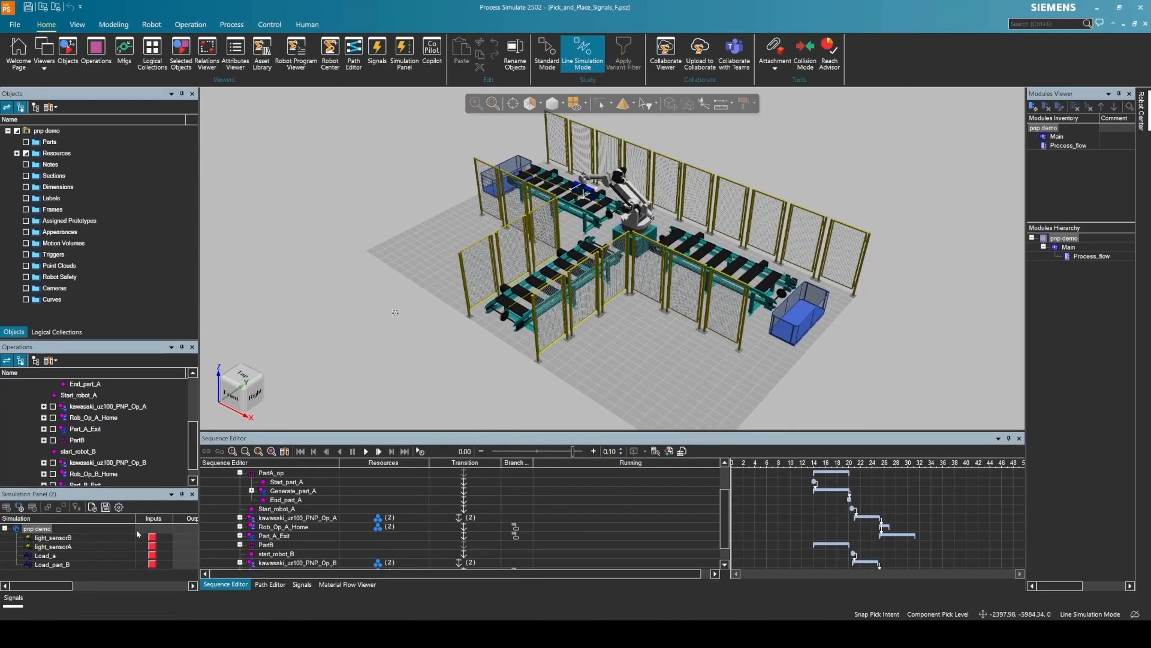
click(58, 568)
scroll(75, 447, up, 1)
click(75, 445)
scroll(75, 445, up, 1)
click(37, 395)
scroll(37, 397, up, 1)
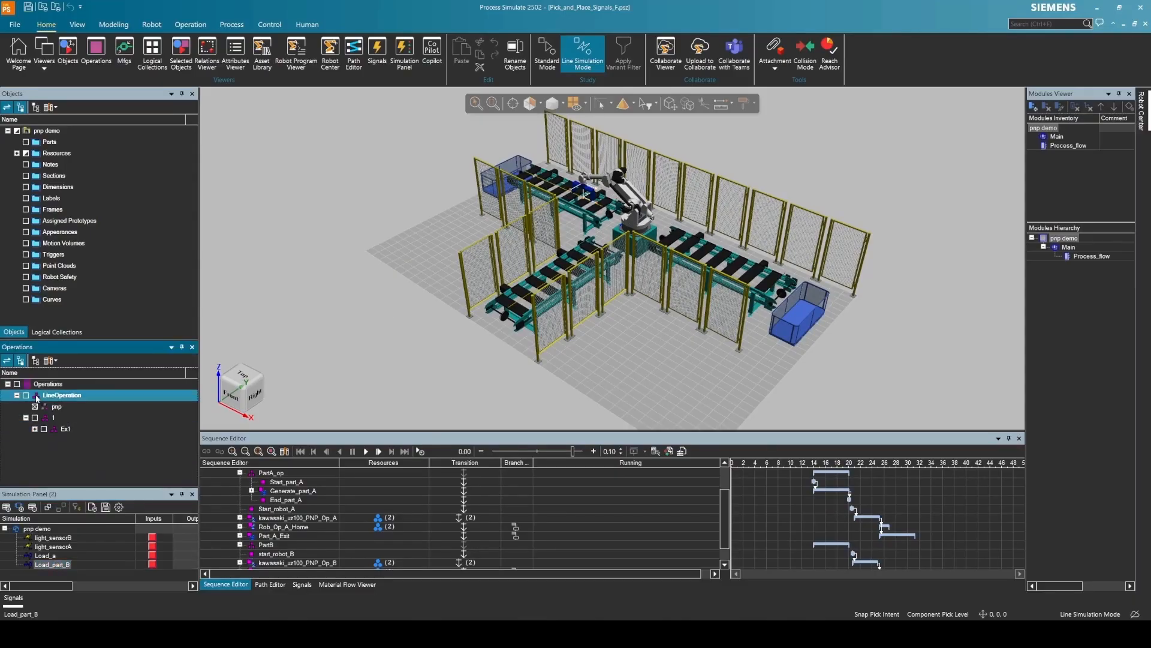
click(44, 442)
click(44, 442)
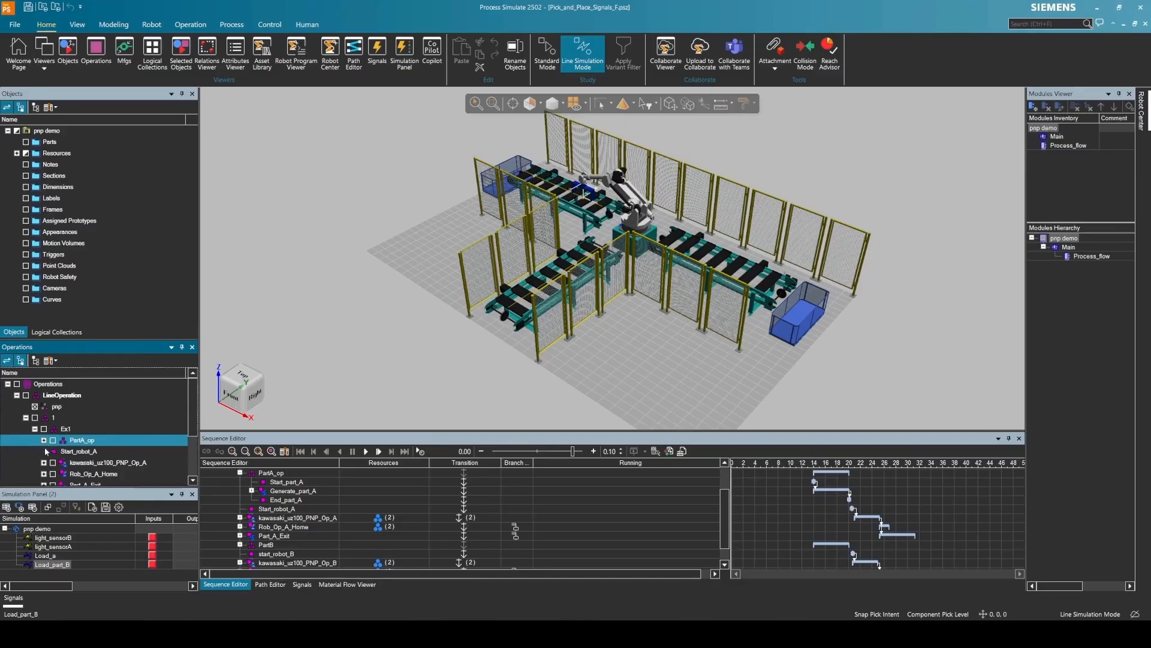
scroll(48, 451, down, 2)
click(84, 431)
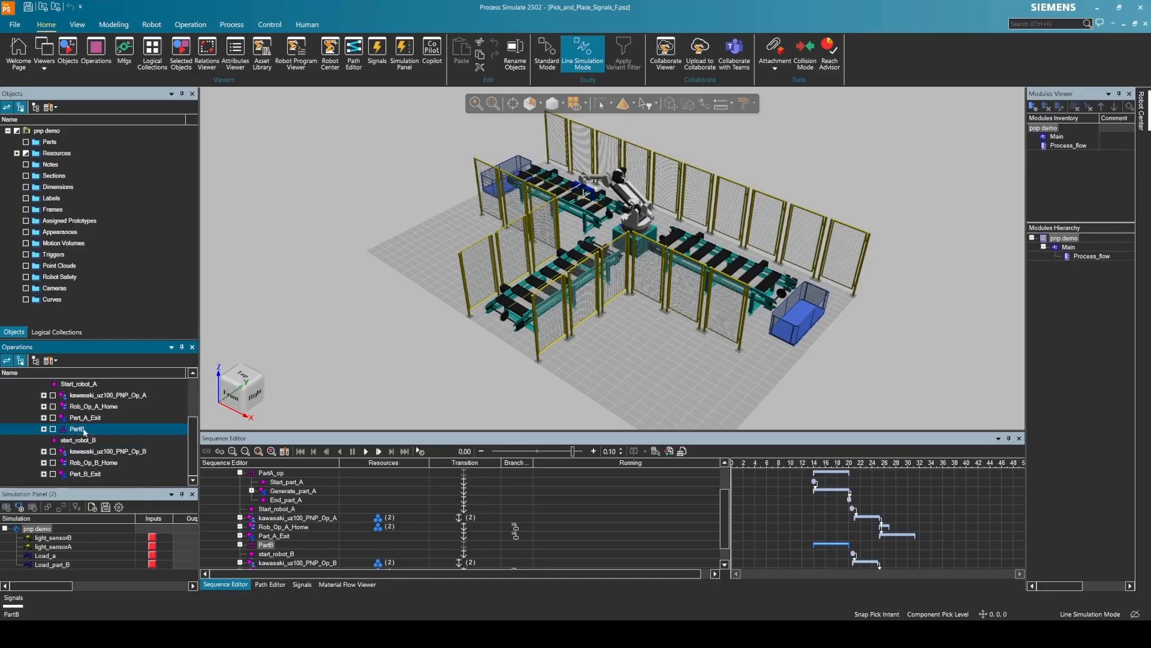
click(389, 370)
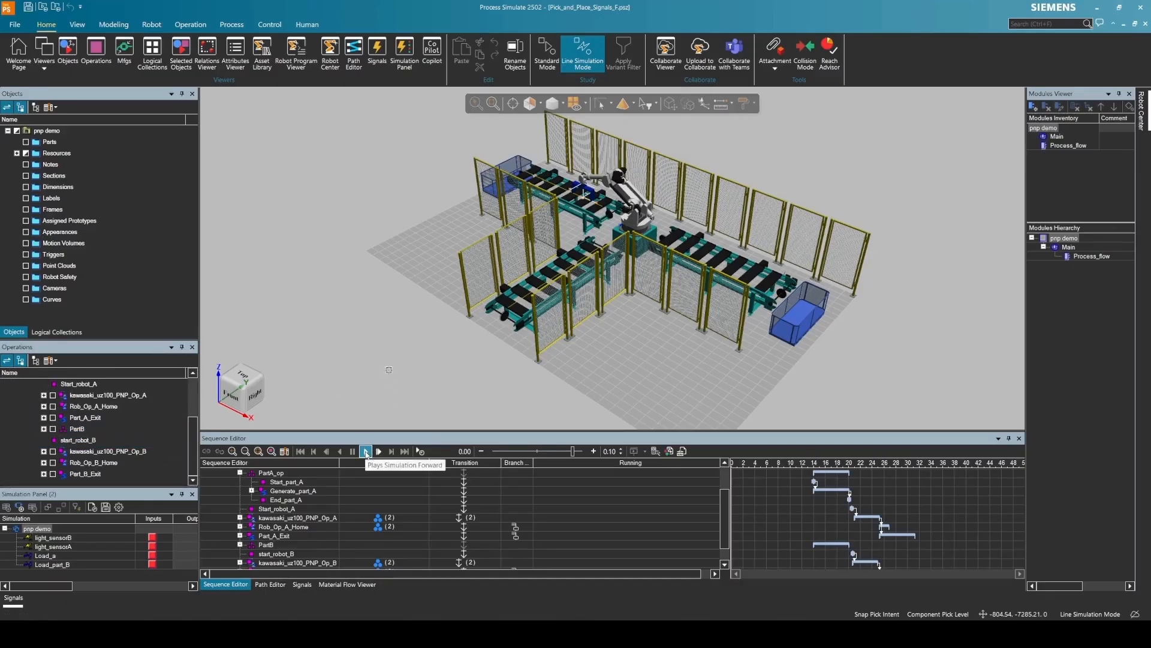
- Play the line at slower speed and toggle Load_a to release a green Part A
click(366, 452)
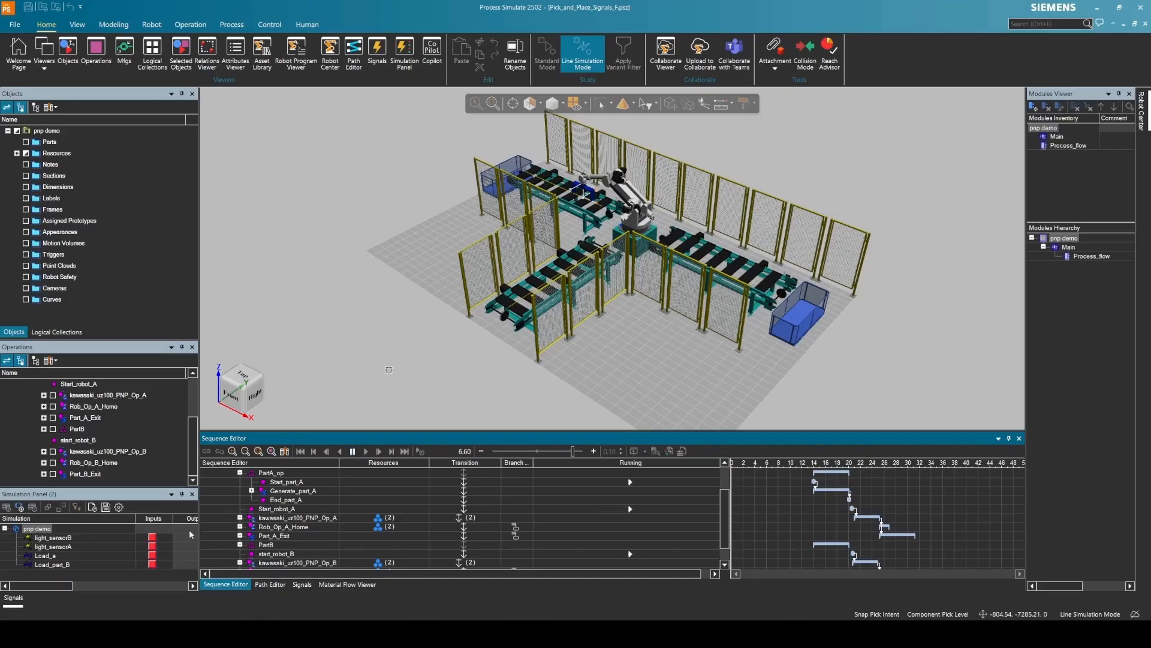
click(152, 557)
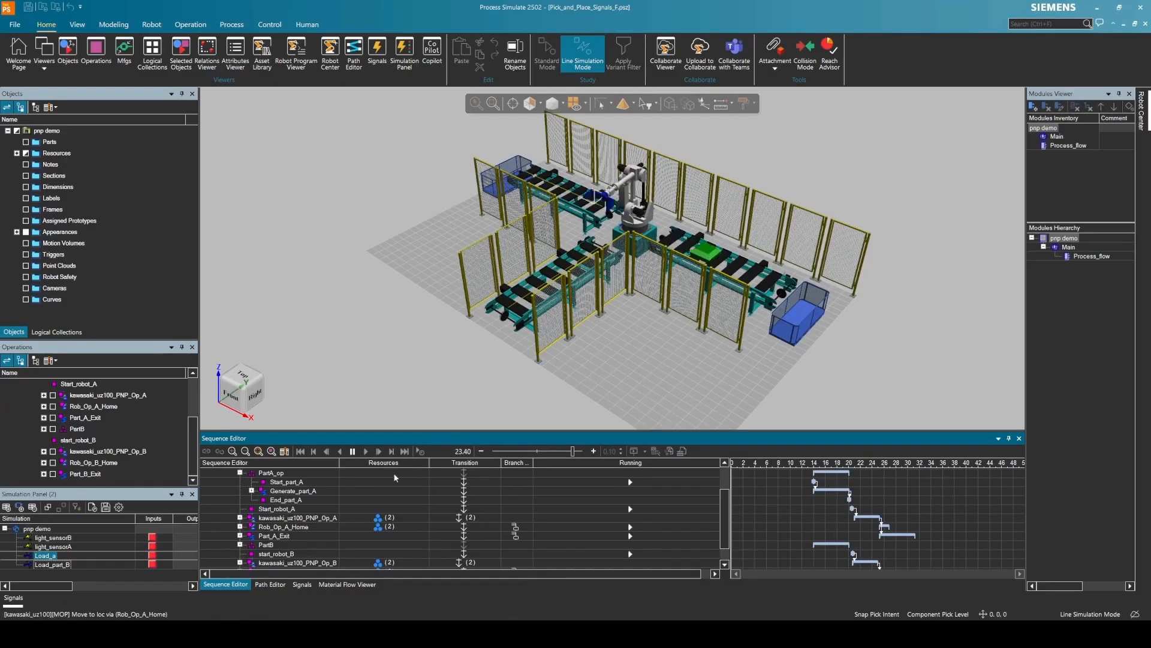
drag(572, 451, 554, 451)
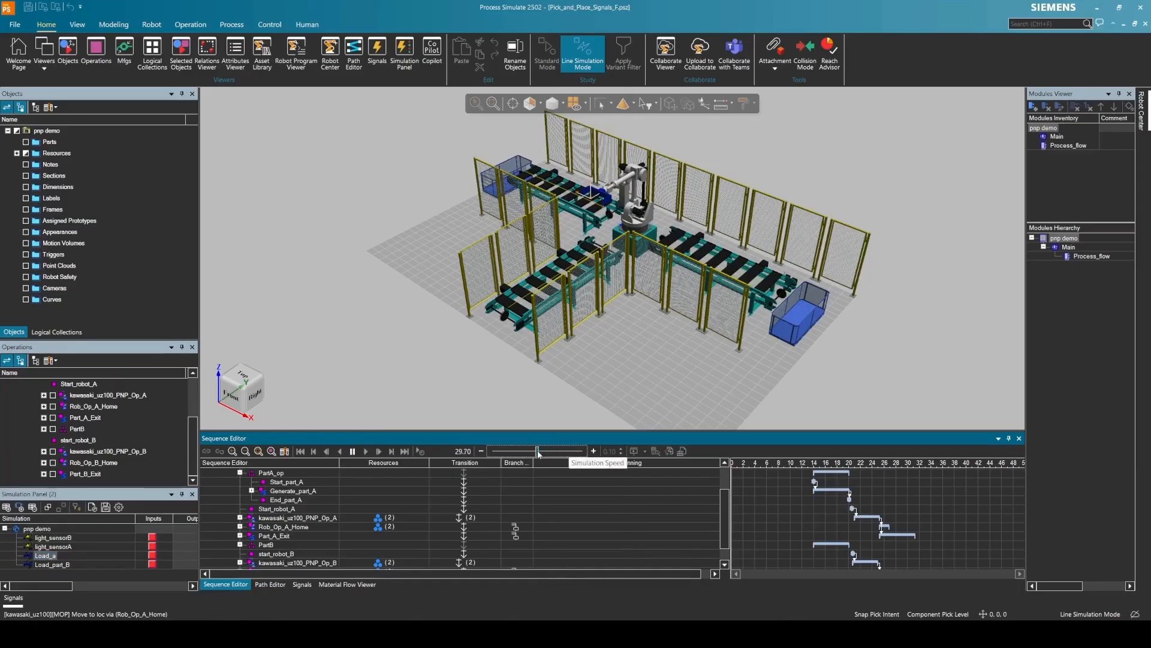
click(153, 559)
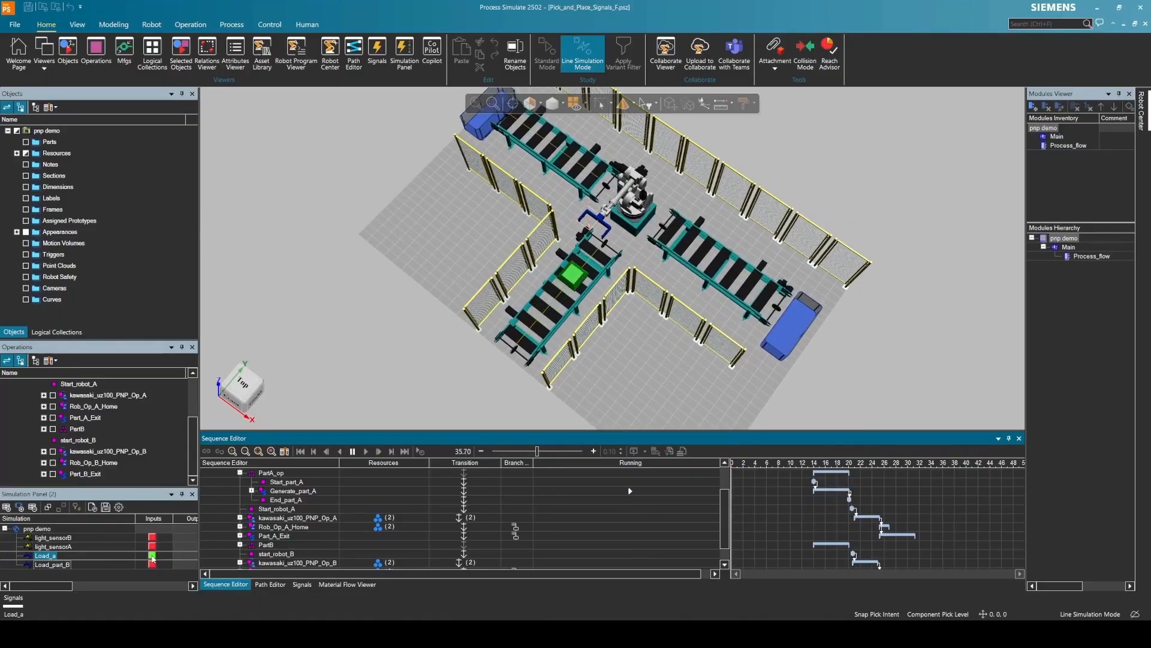
click(152, 559)
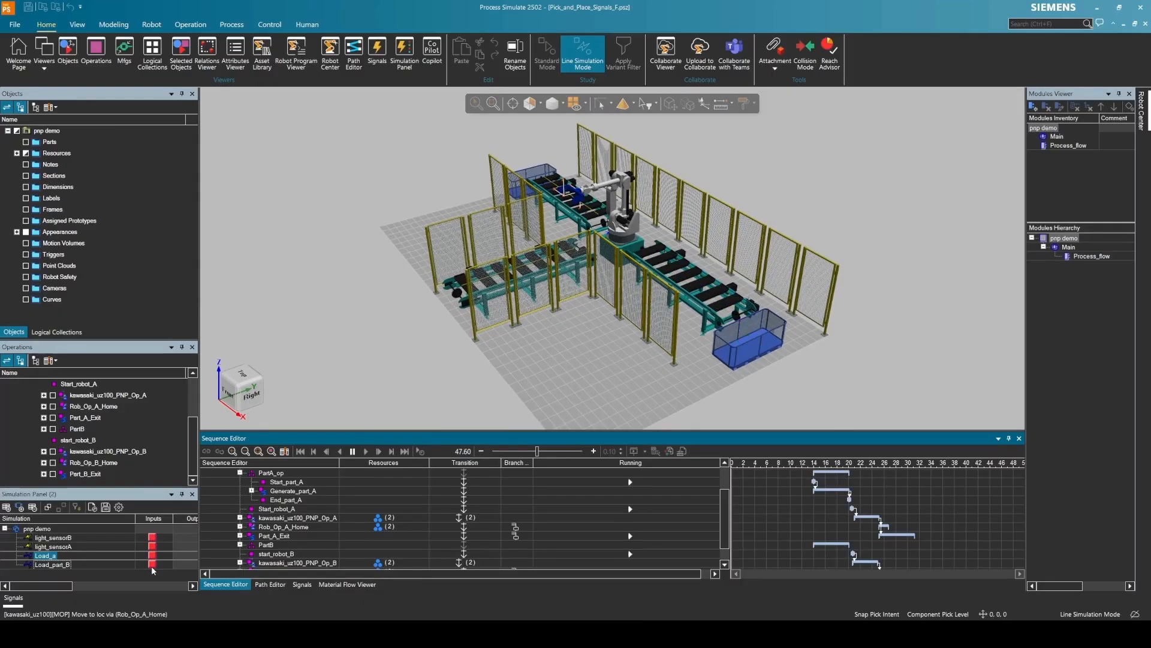
- Toggle Load_part_B to release an orange part, then pause and rewind to 0.00
click(153, 566)
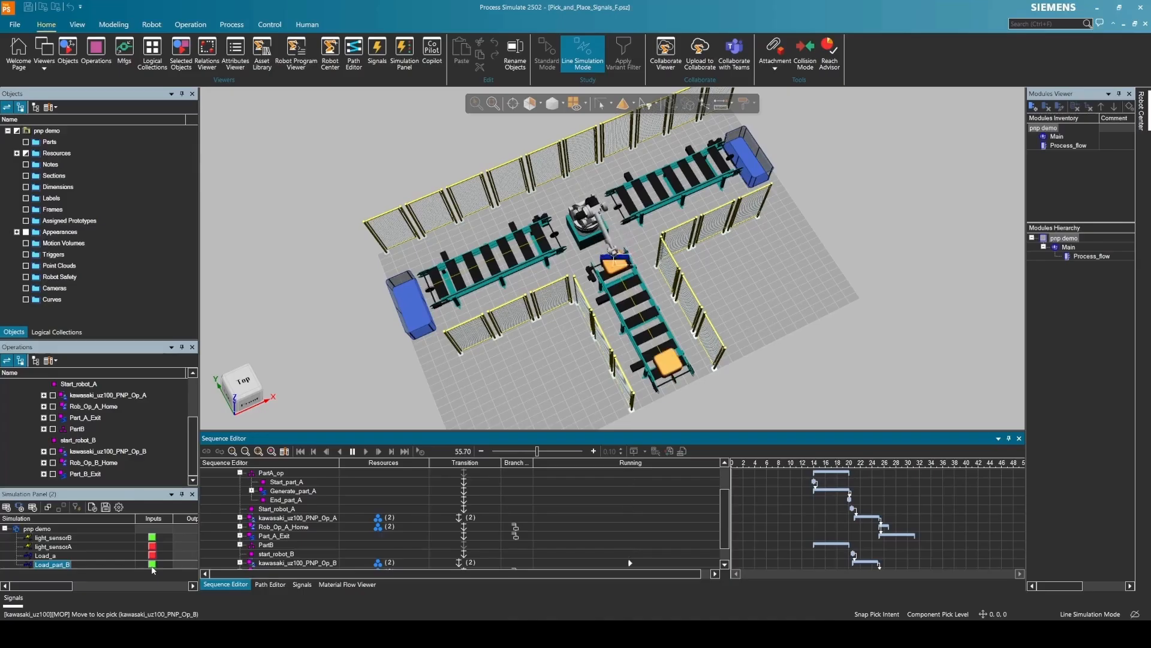
click(152, 566)
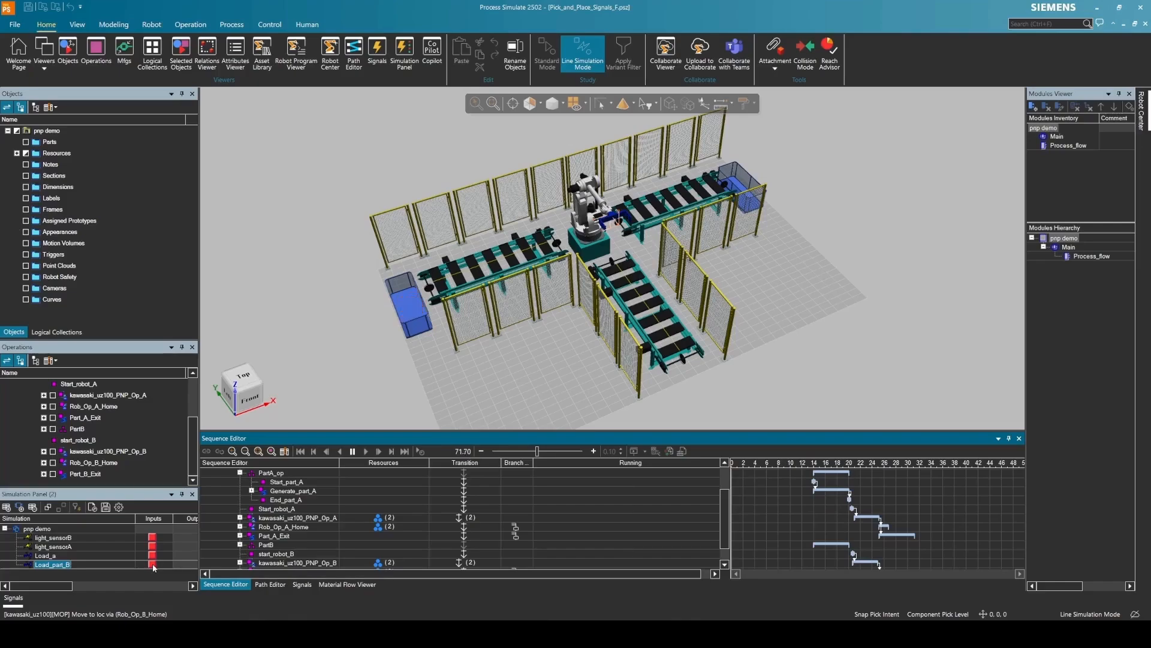
click(352, 453)
click(301, 452)
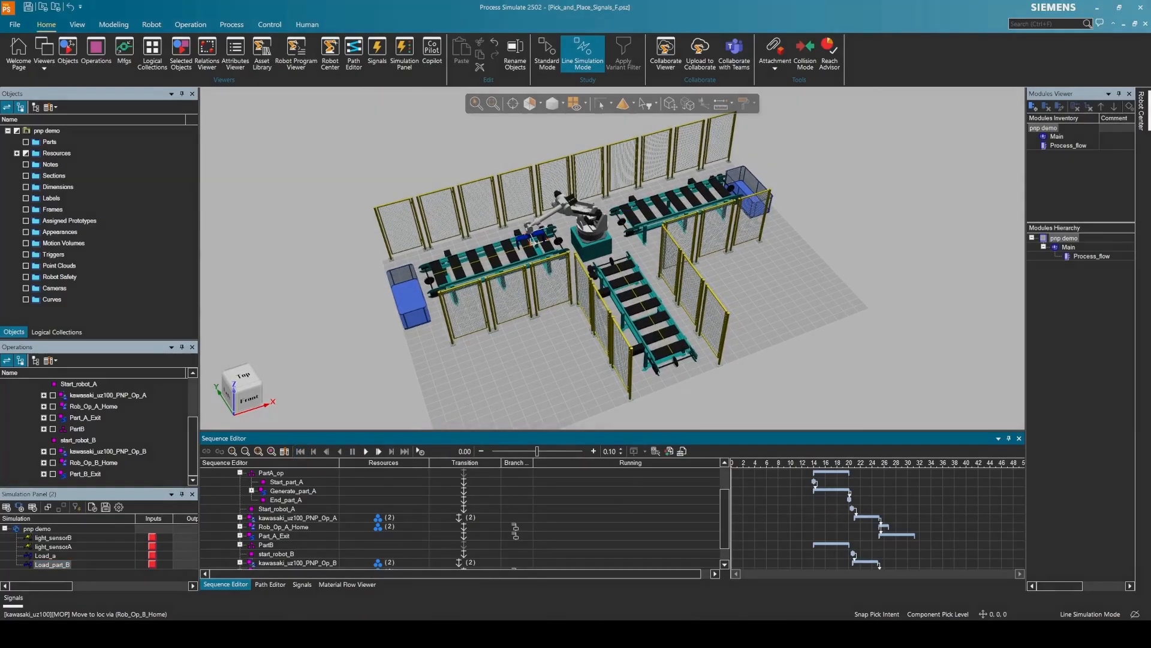